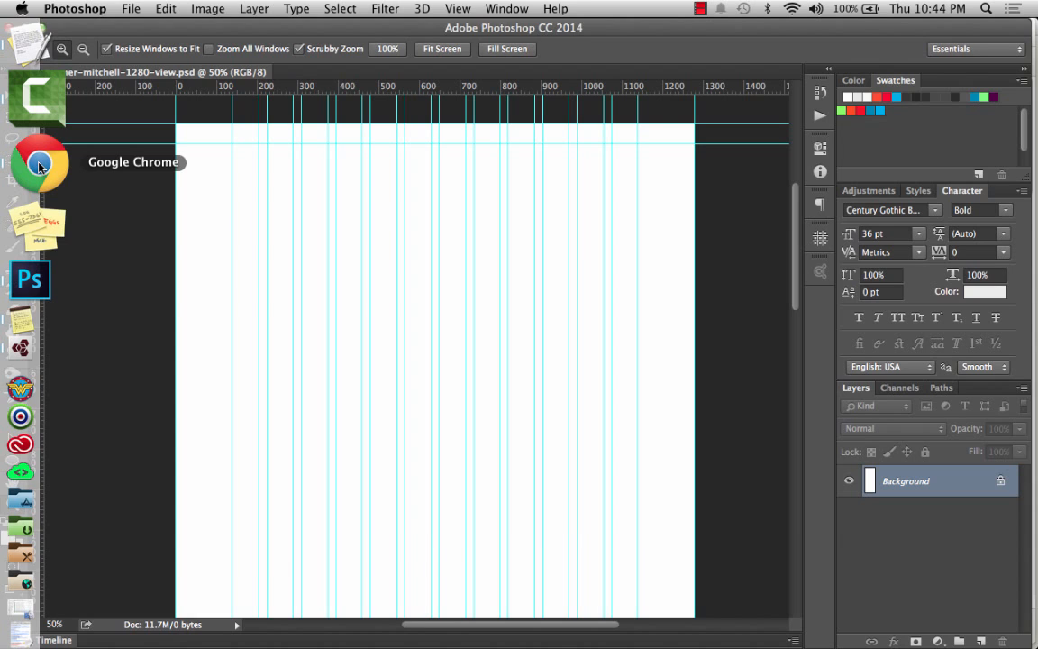
Switch to the browser to review the finished 1280 view and the drawing reference images.
{"action": "left_click", "coordinate": [38, 164]}
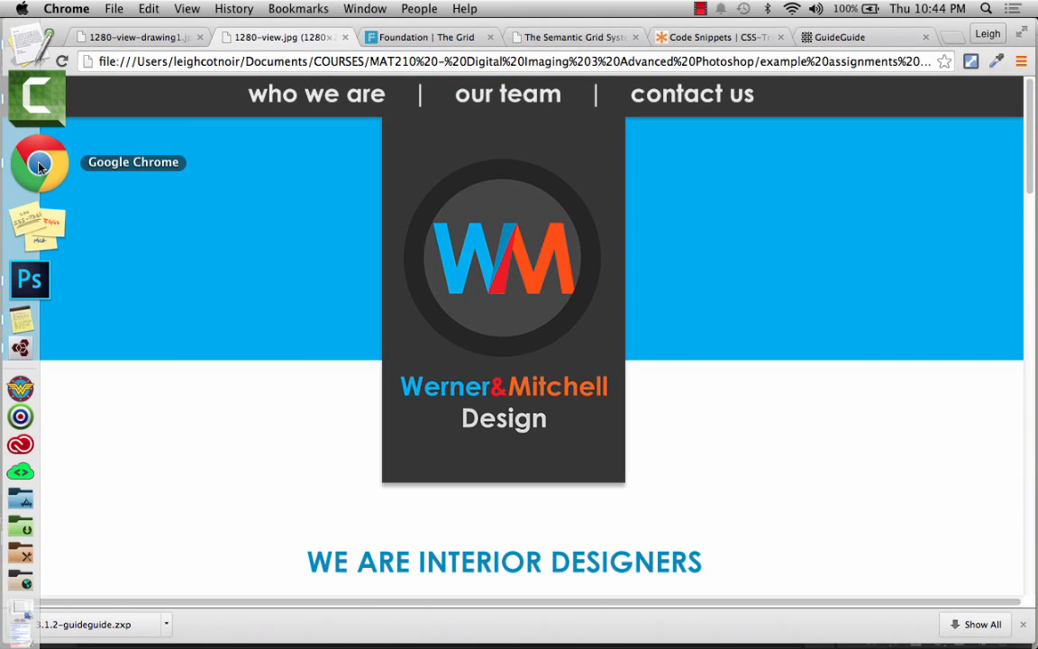
{"action": "left_click", "coordinate": [155, 42]}
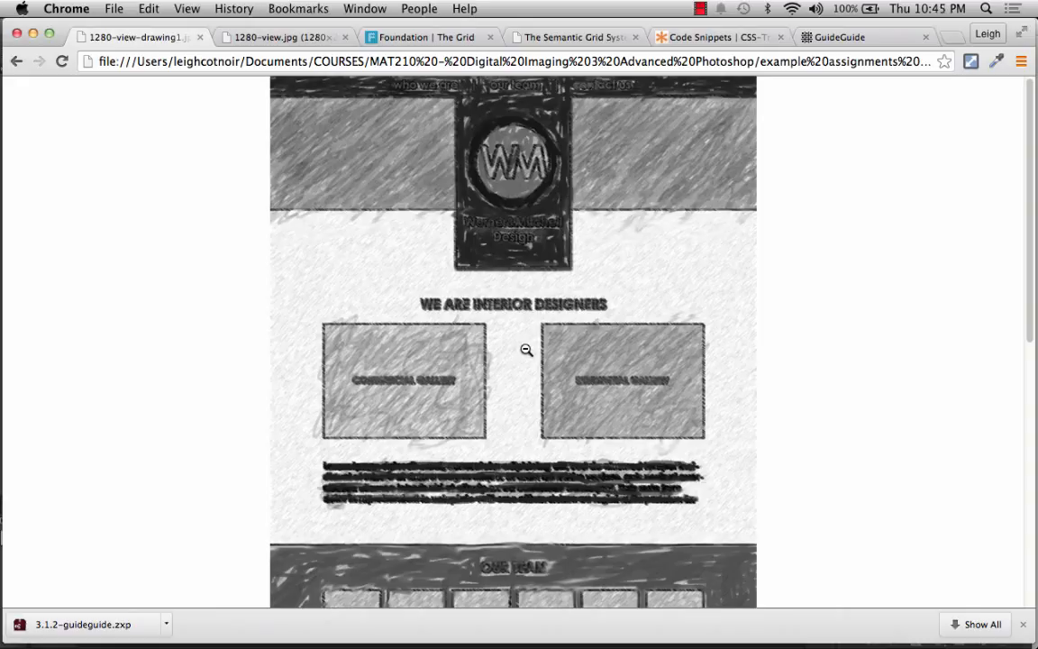
{"action": "left_click", "coordinate": [33, 33]}
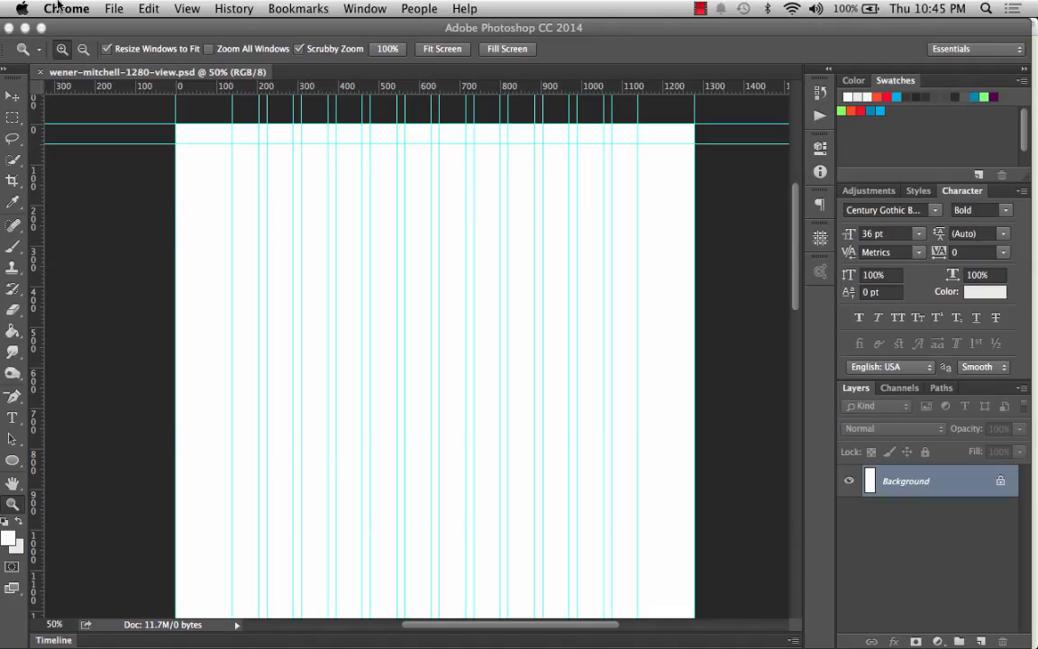
{"action": "left_click", "coordinate": [114, 8]}
{"action": "left_click", "coordinate": [116, 6]}
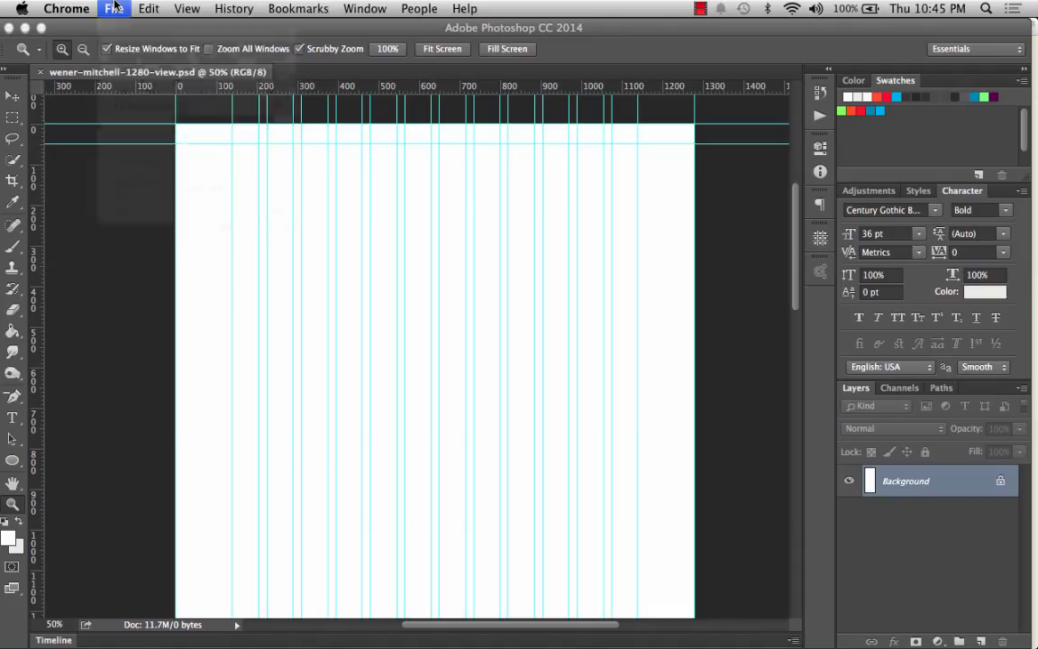
{"action": "left_click", "coordinate": [208, 207]}
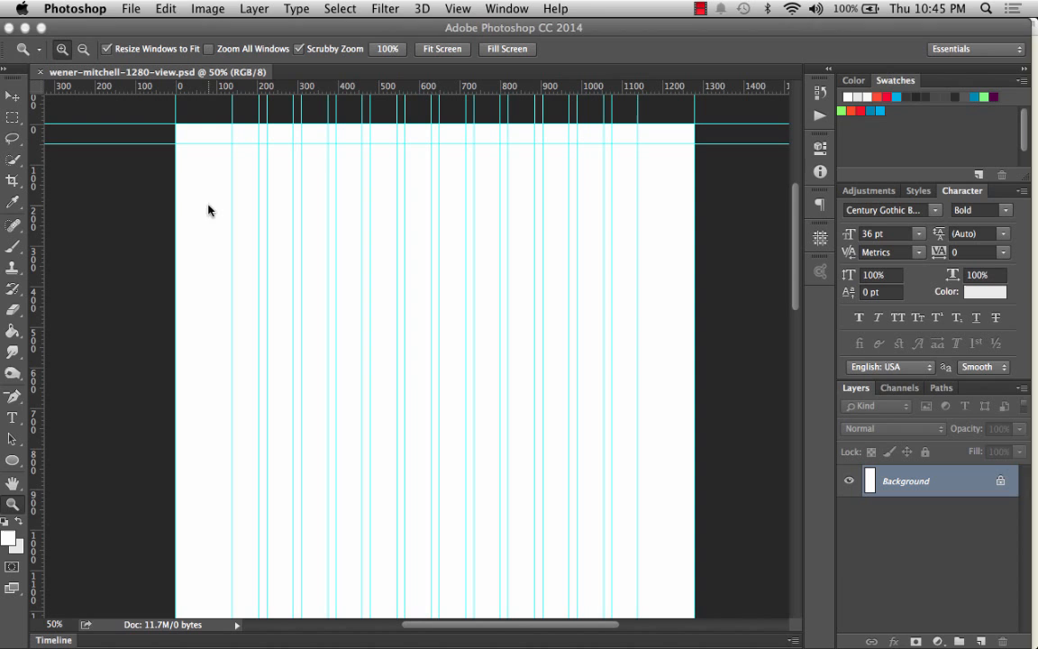
{"action": "left_click", "coordinate": [131, 8]}
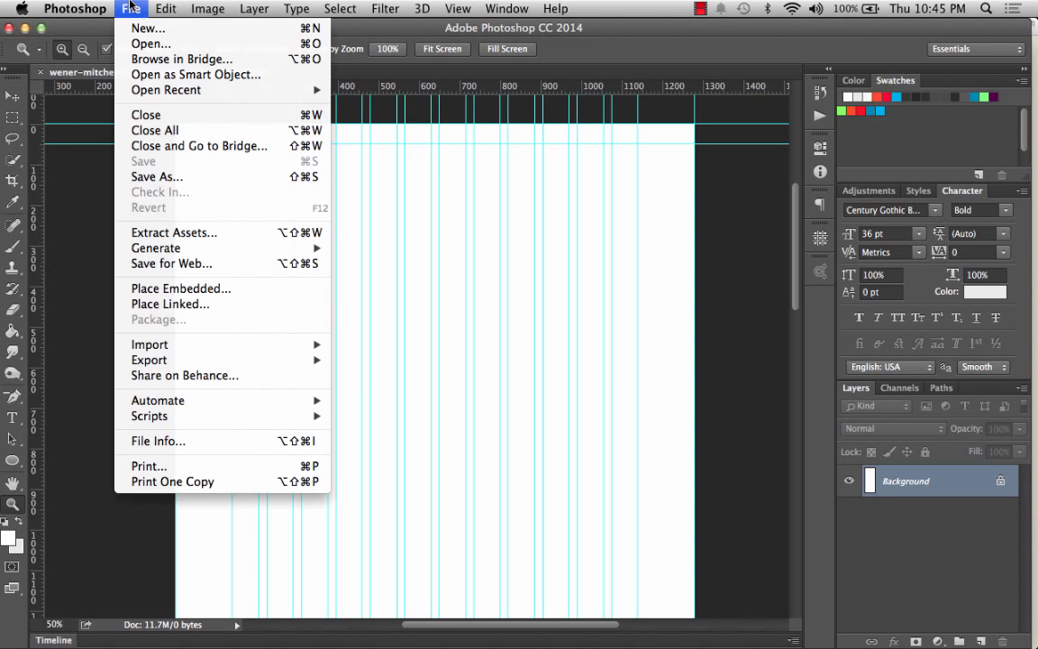
{"action": "left_click", "coordinate": [177, 307]}
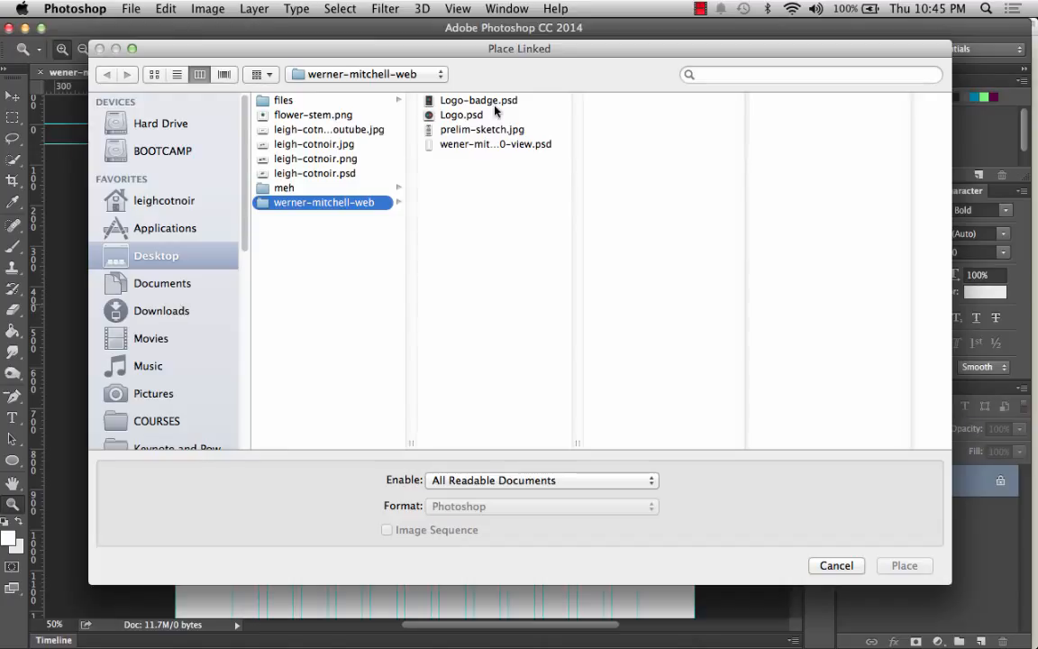
{"action": "double_click", "coordinate": [581, 440]}
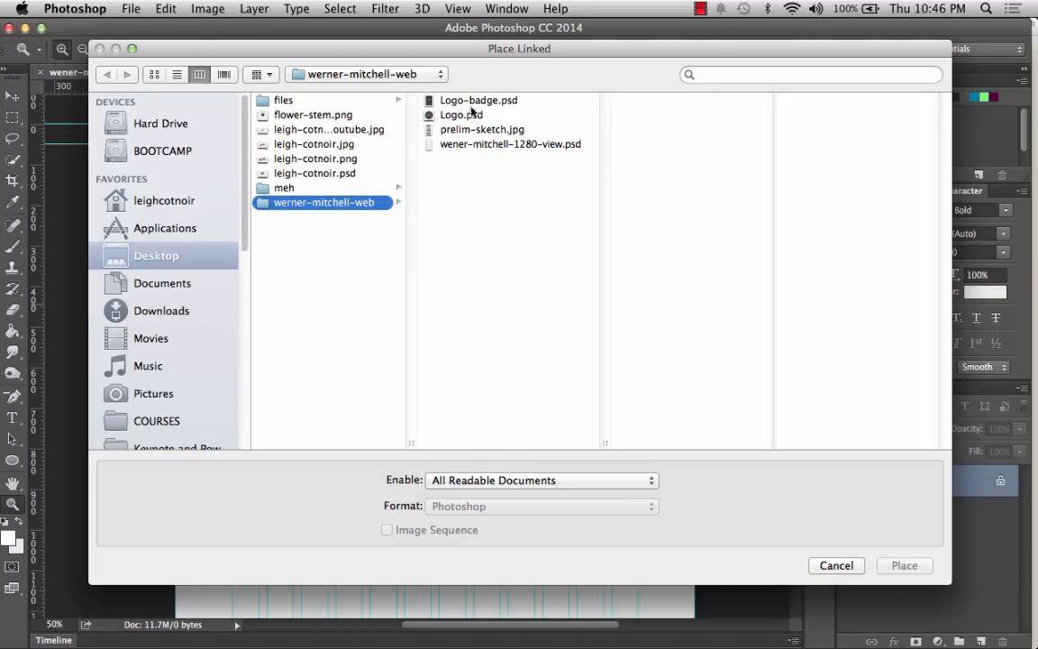
{"action": "left_click", "coordinate": [478, 129]}
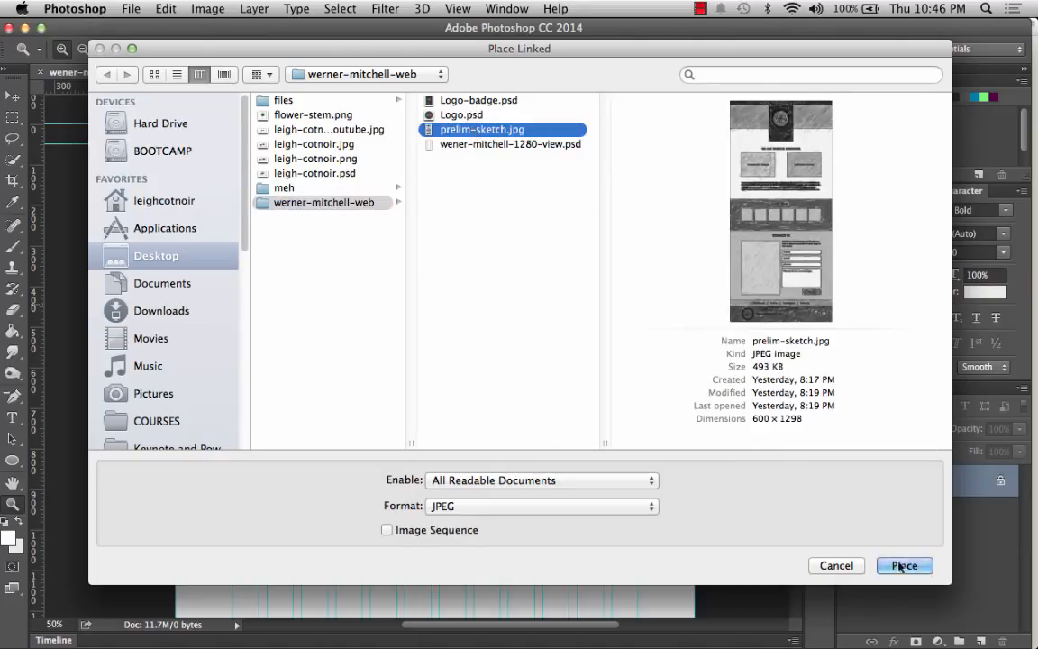
{"action": "left_click", "coordinate": [916, 572]}
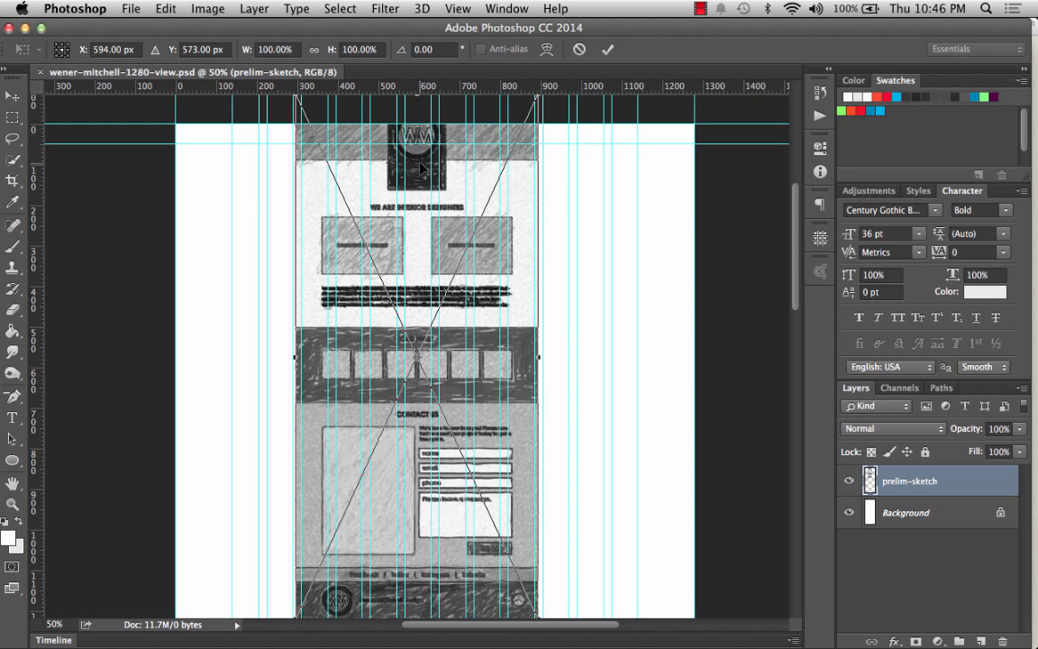
Move the placed sketch to the document's top-left corner and check the Snap To options.
{"action": "mouse_move", "coordinate": [420, 163]}
{"action": "left_mouse_down"}
{"action": "mouse_move", "coordinate": [416, 192]}
{"action": "mouse_move", "coordinate": [300, 198]}
{"action": "left_mouse_up"}
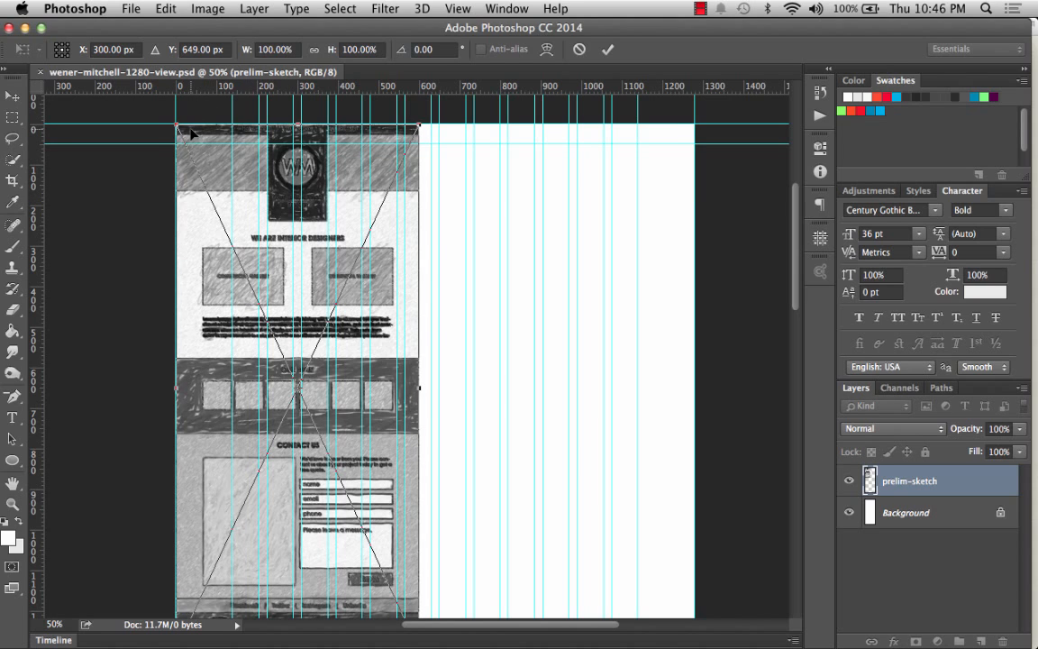
{"action": "left_click", "coordinate": [457, 8]}
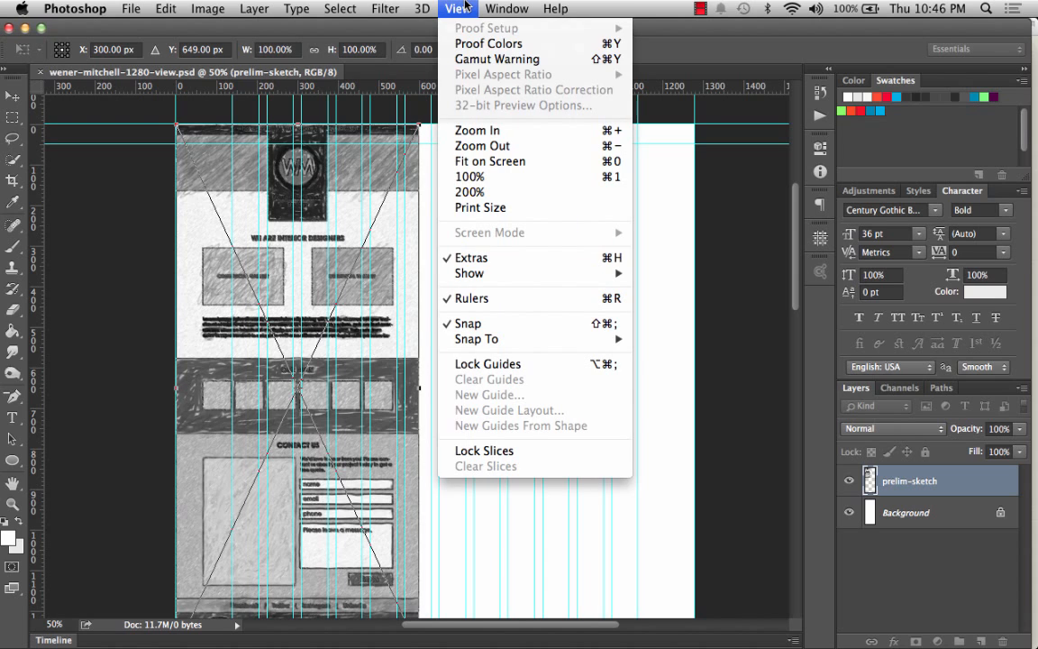
{"action": "mouse_move", "coordinate": [500, 8]}
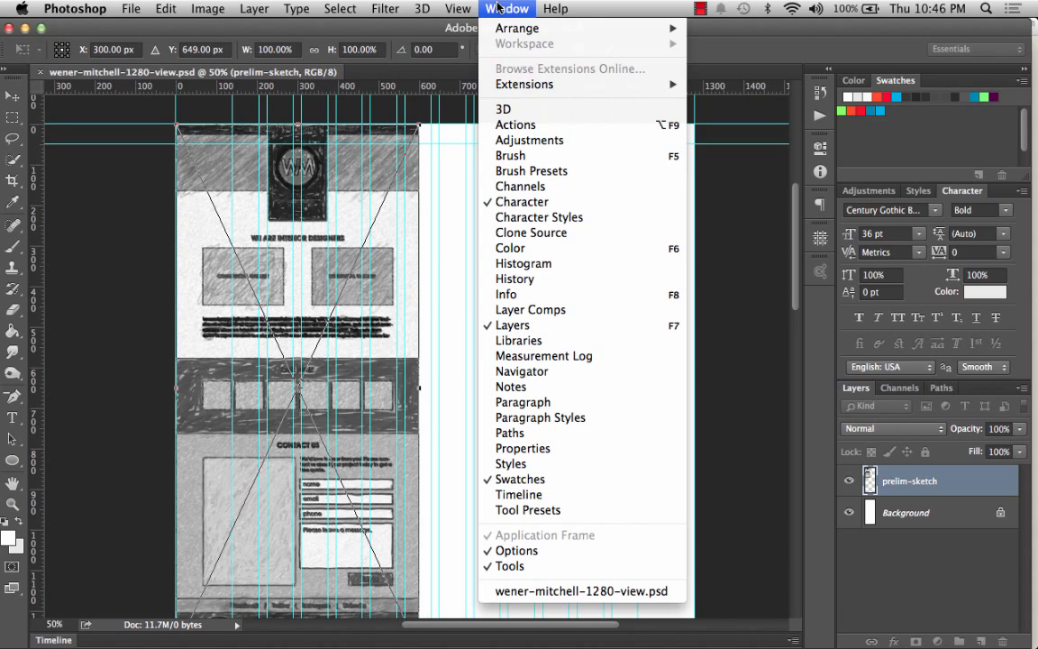
{"action": "mouse_move", "coordinate": [458, 7]}
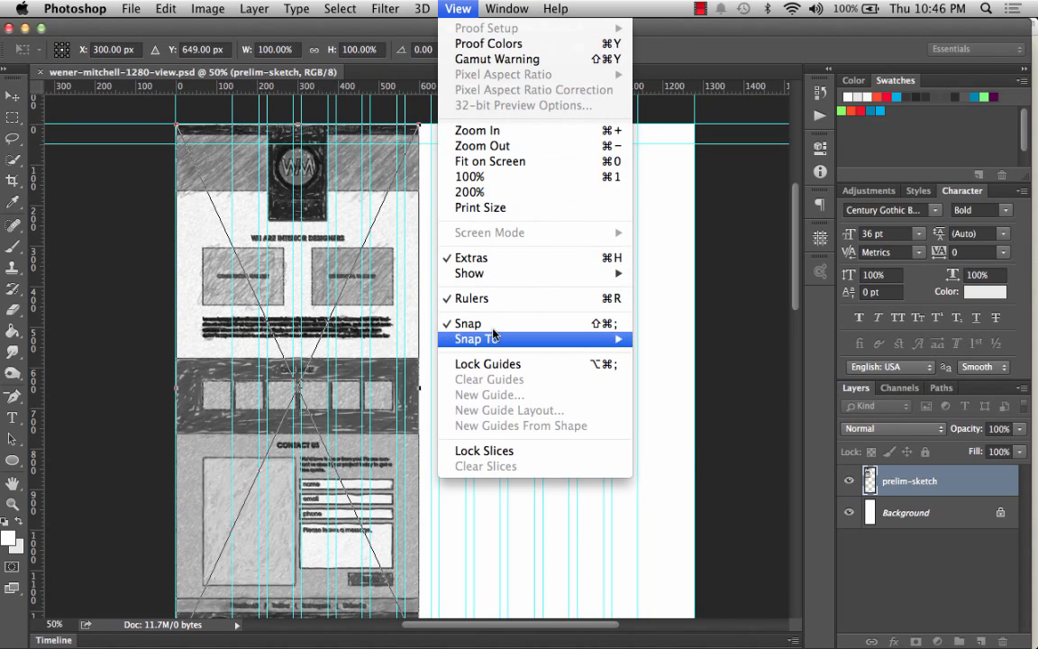
{"action": "mouse_move", "coordinate": [499, 342]}
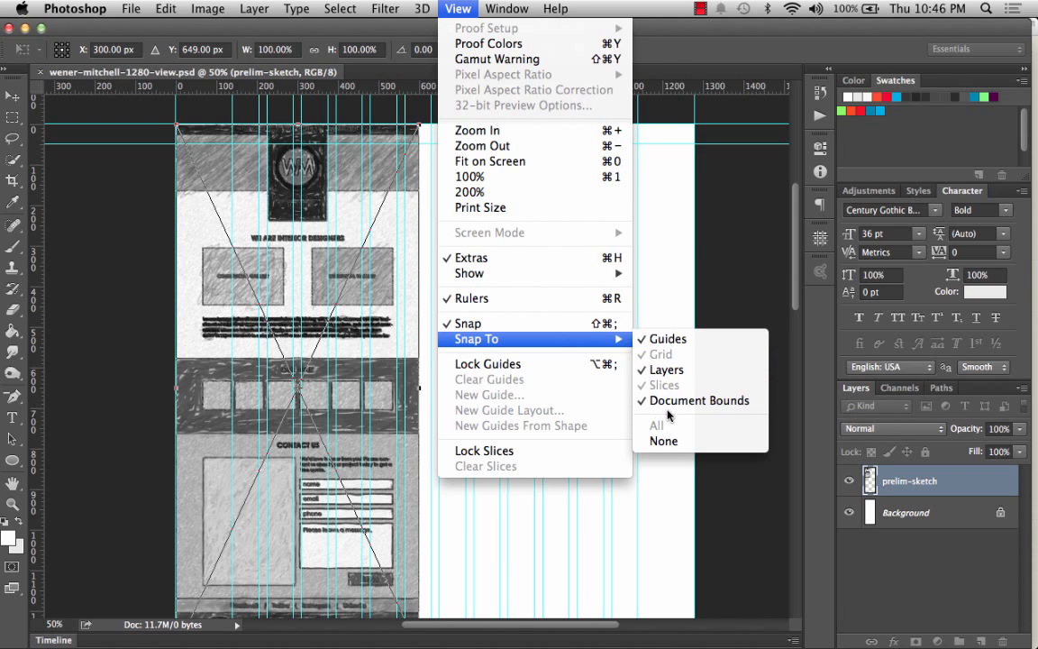
{"action": "left_click", "coordinate": [469, 5]}
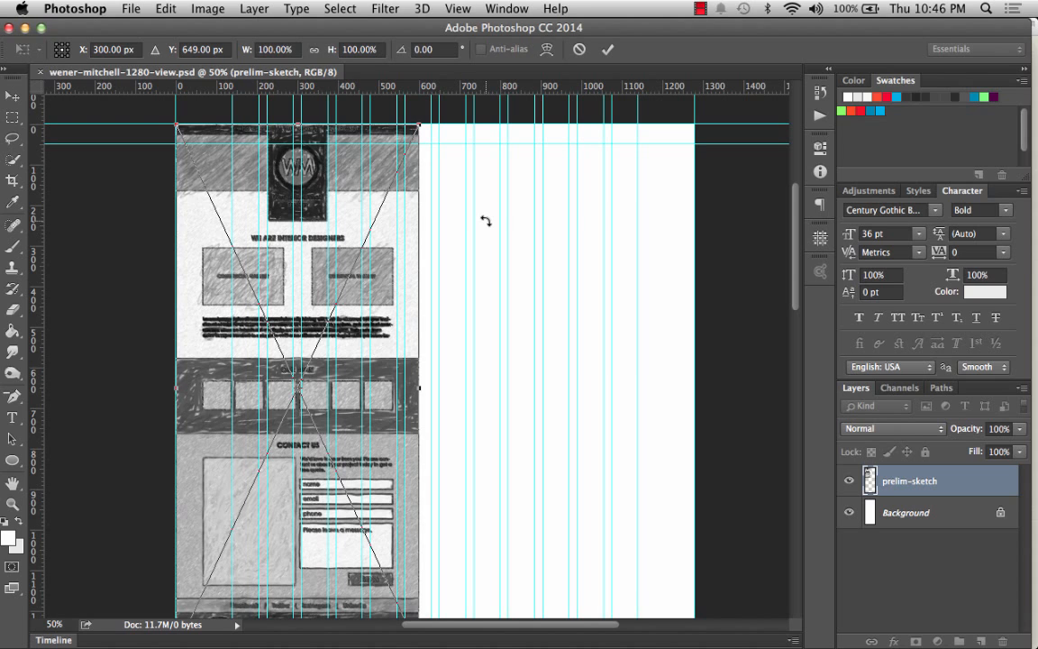
Scale the sketch proportionally to span the full canvas width, about 213.5%, and commit the transform.
{"action": "scroll", "coordinate": [382, 382], "scroll_direction": "down", "scroll_amount": 5}
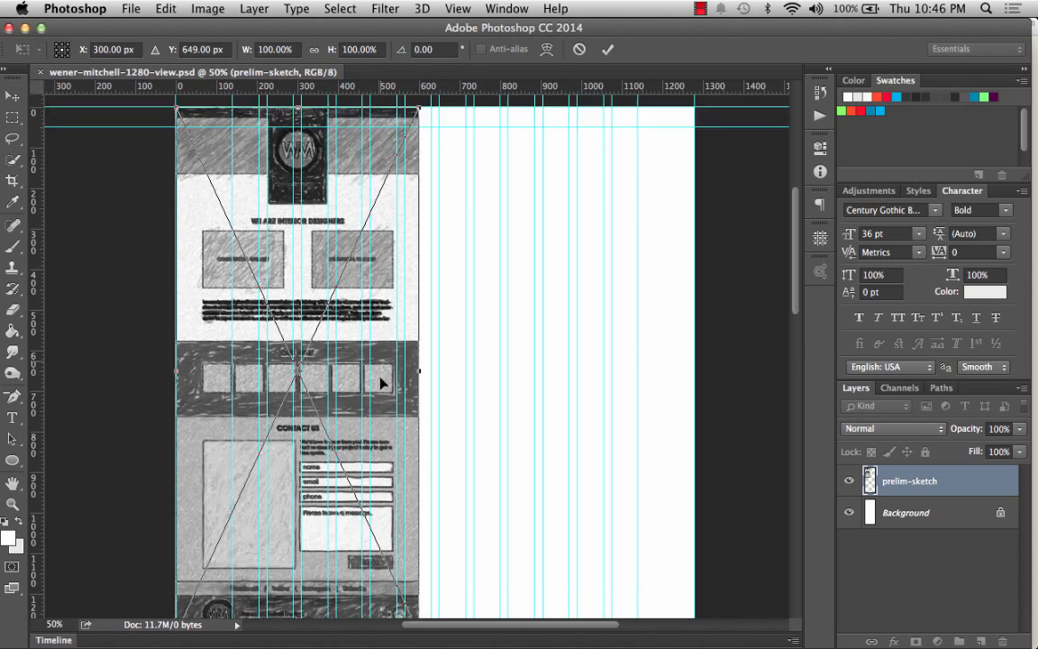
{"action": "scroll", "coordinate": [380, 383], "scroll_direction": "right", "scroll_amount": 2}
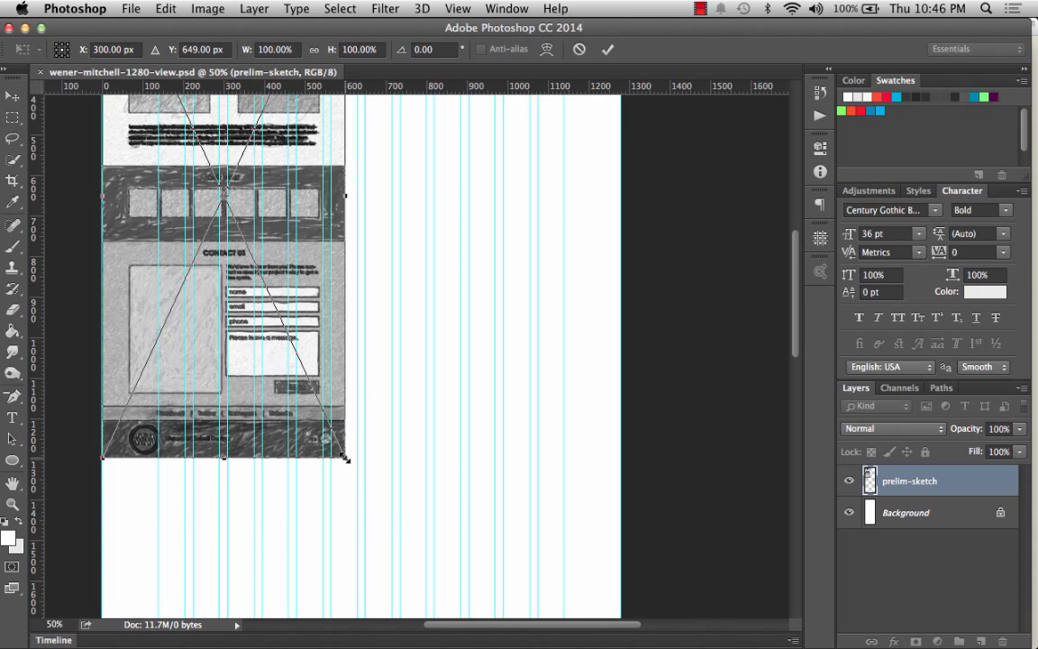
{"action": "mouse_move", "coordinate": [345, 459]}
{"action": "left_mouse_down"}
{"action": "mouse_move", "coordinate": [405, 515]}
{"action": "mouse_move", "coordinate": [450, 594]}
{"action": "left_mouse_up"}
{"action": "key", "text": "shift"}
{"action": "scroll", "coordinate": [447, 451], "scroll_direction": "down", "scroll_amount": 8}
{"action": "scroll", "coordinate": [447, 451], "scroll_direction": "right", "scroll_amount": 2}
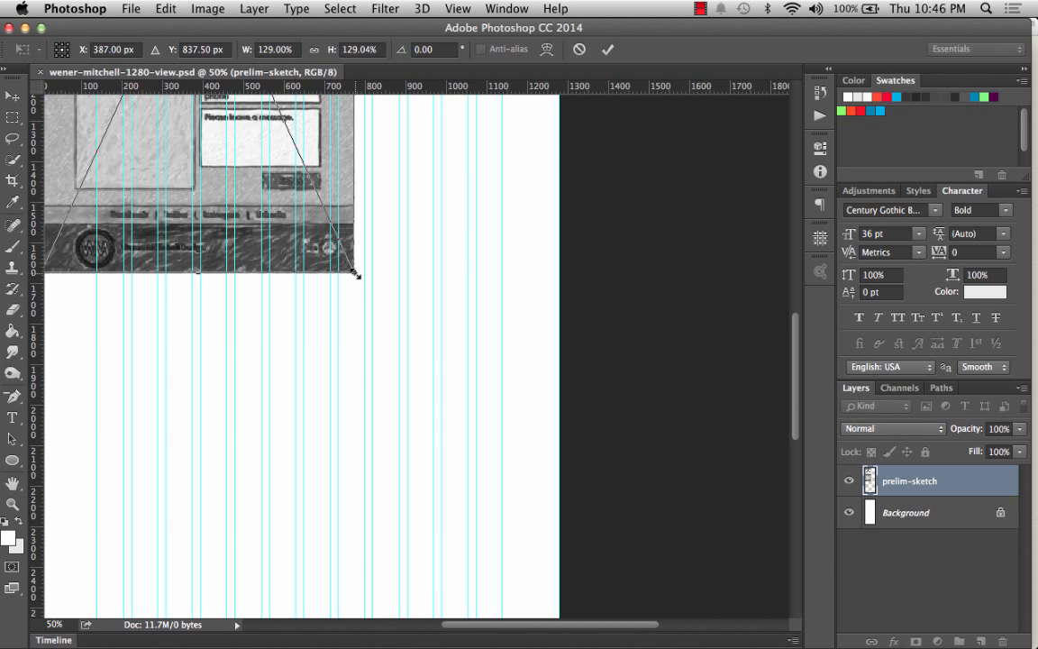
{"action": "mouse_move", "coordinate": [354, 272]}
{"action": "left_mouse_down"}
{"action": "mouse_move", "coordinate": [412, 377]}
{"action": "mouse_move", "coordinate": [533, 540]}
{"action": "left_mouse_up"}
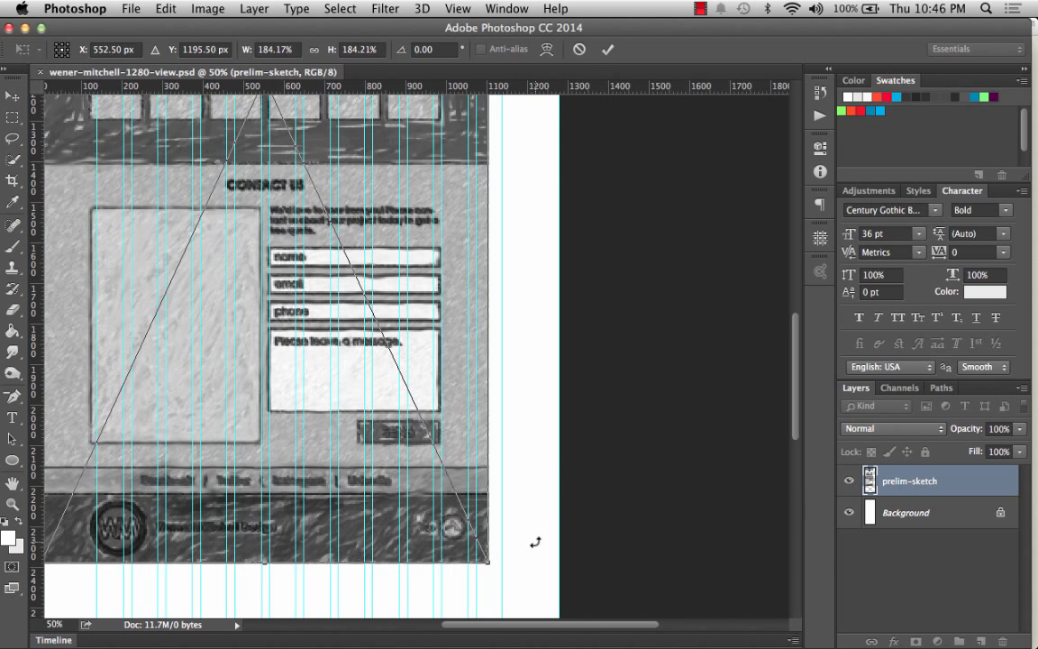
{"action": "scroll", "coordinate": [534, 541], "scroll_direction": "down", "scroll_amount": 6}
{"action": "scroll", "coordinate": [534, 541], "scroll_direction": "right", "scroll_amount": 1}
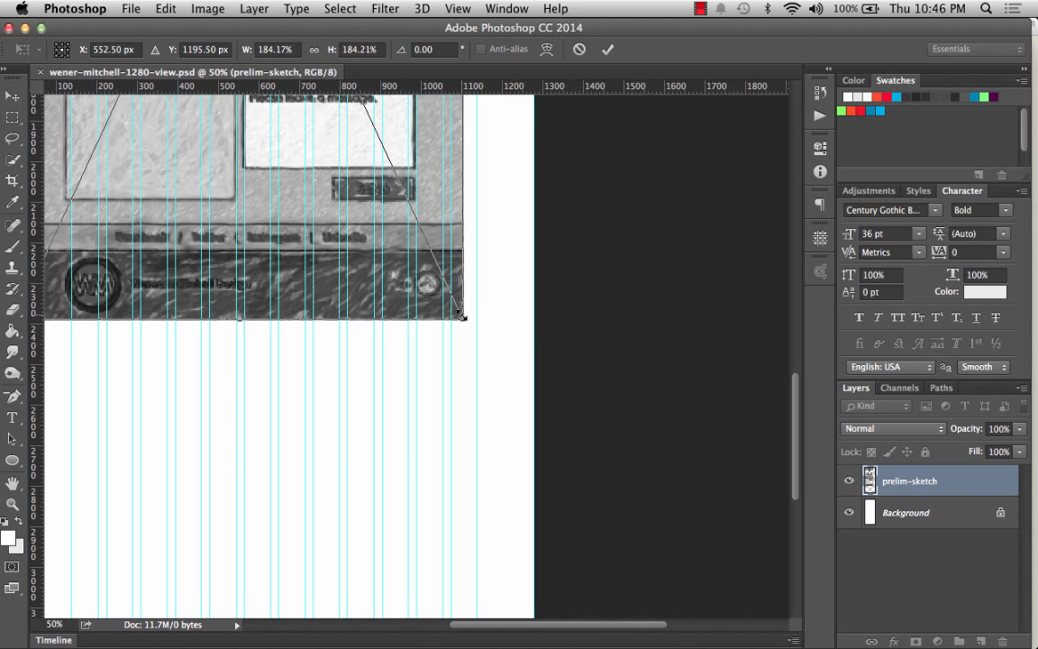
{"action": "left_click_drag", "start_coordinate": [461, 316], "coordinate": [534, 469]}
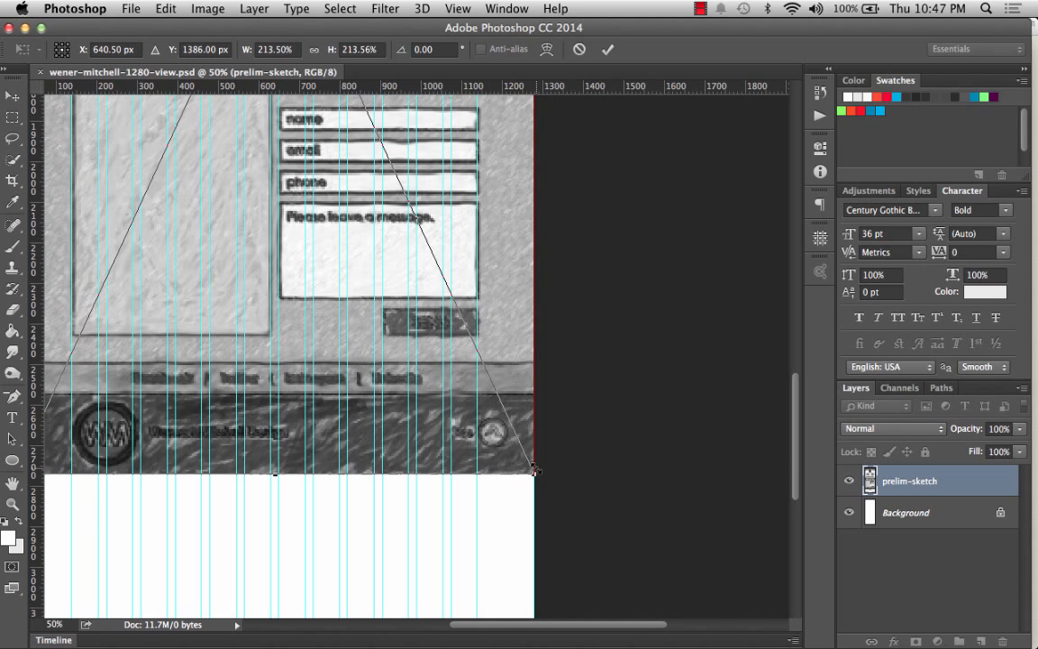
{"action": "key", "text": "Return"}
{"action": "key", "text": "z"}
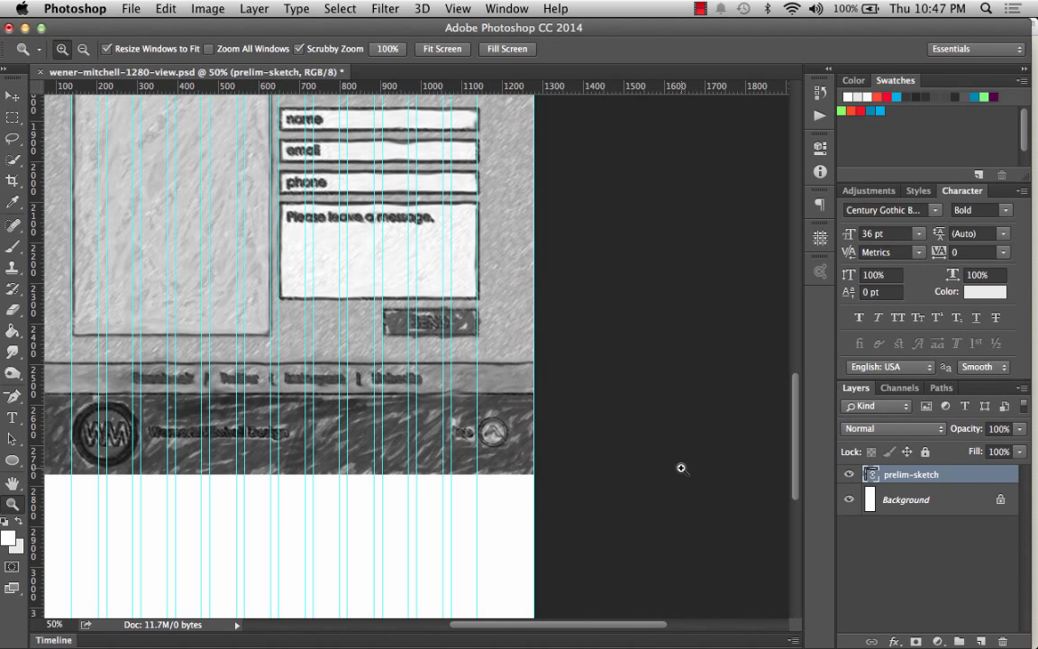
Drag a horizontal guide from the ruler to the banner's bottom edge, then undo it.
{"action": "scroll", "coordinate": [621, 318], "scroll_direction": "up", "scroll_amount": 1}
{"action": "scroll", "coordinate": [621, 318], "scroll_direction": "up", "scroll_amount": 15}
{"action": "scroll", "coordinate": [621, 318], "scroll_direction": "left", "scroll_amount": 3}
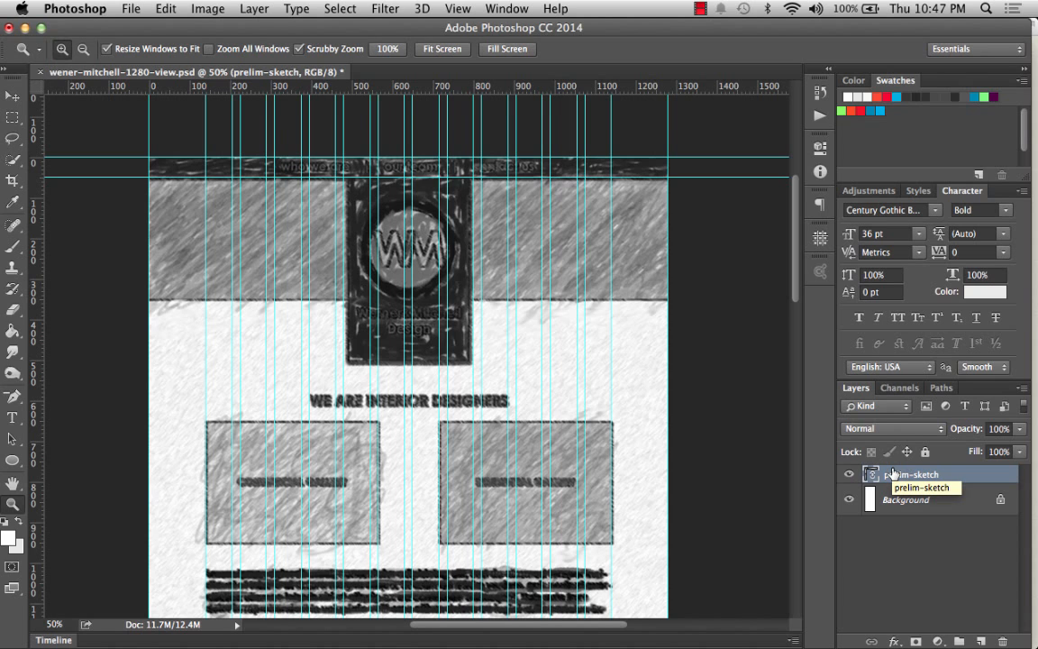
{"action": "scroll", "coordinate": [694, 377], "scroll_direction": "down", "scroll_amount": 3}
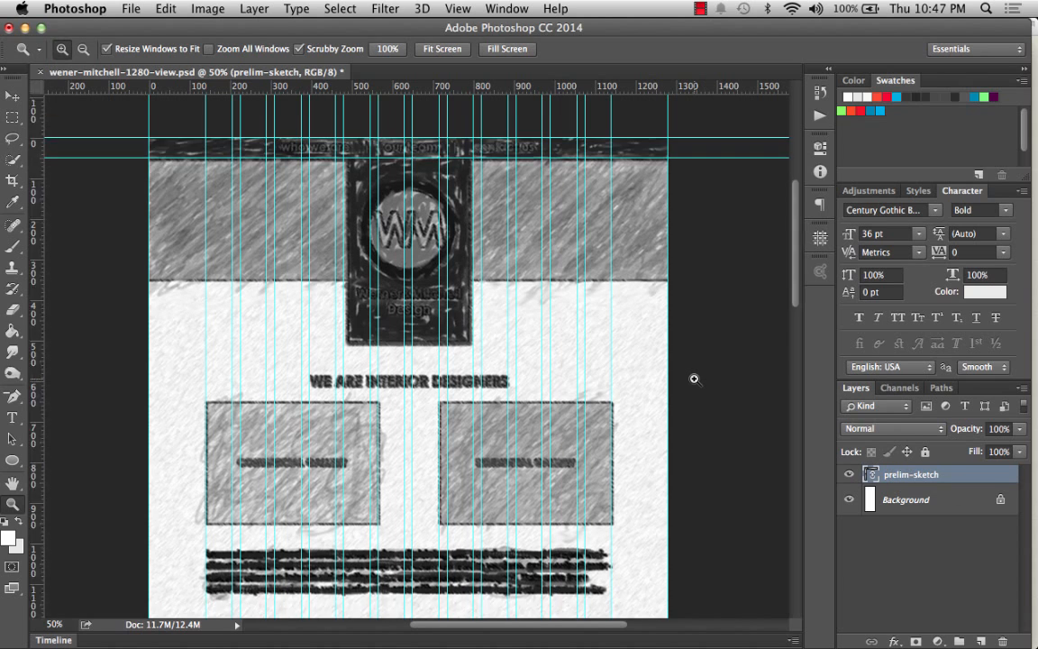
{"action": "scroll", "coordinate": [693, 378], "scroll_direction": "up", "scroll_amount": 4}
{"action": "scroll", "coordinate": [693, 379], "scroll_direction": "down", "scroll_amount": 4}
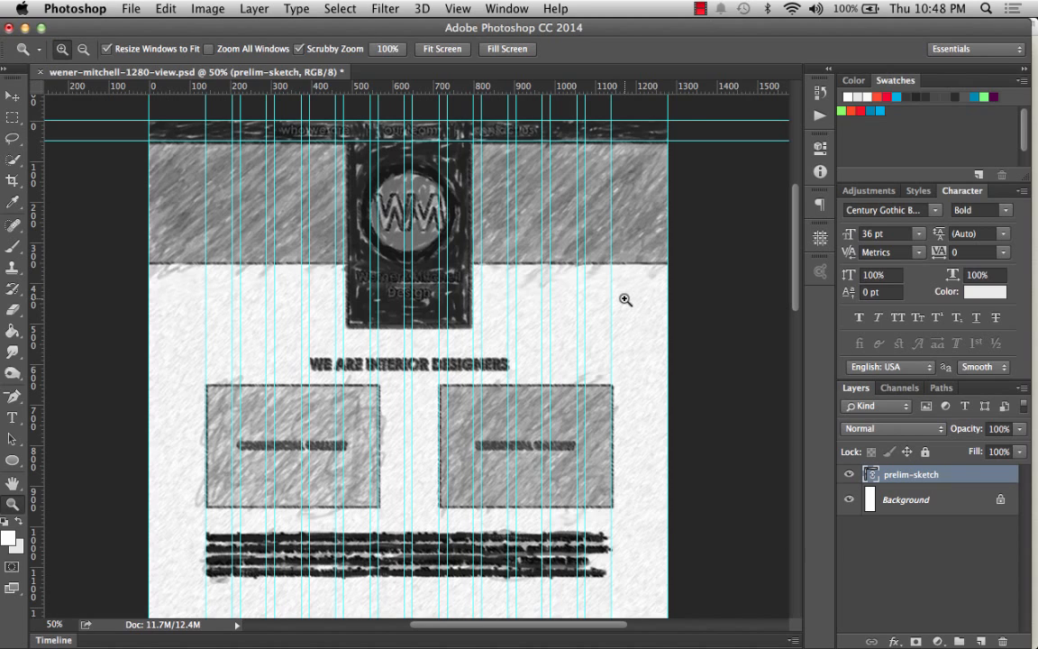
{"action": "key", "text": "v"}
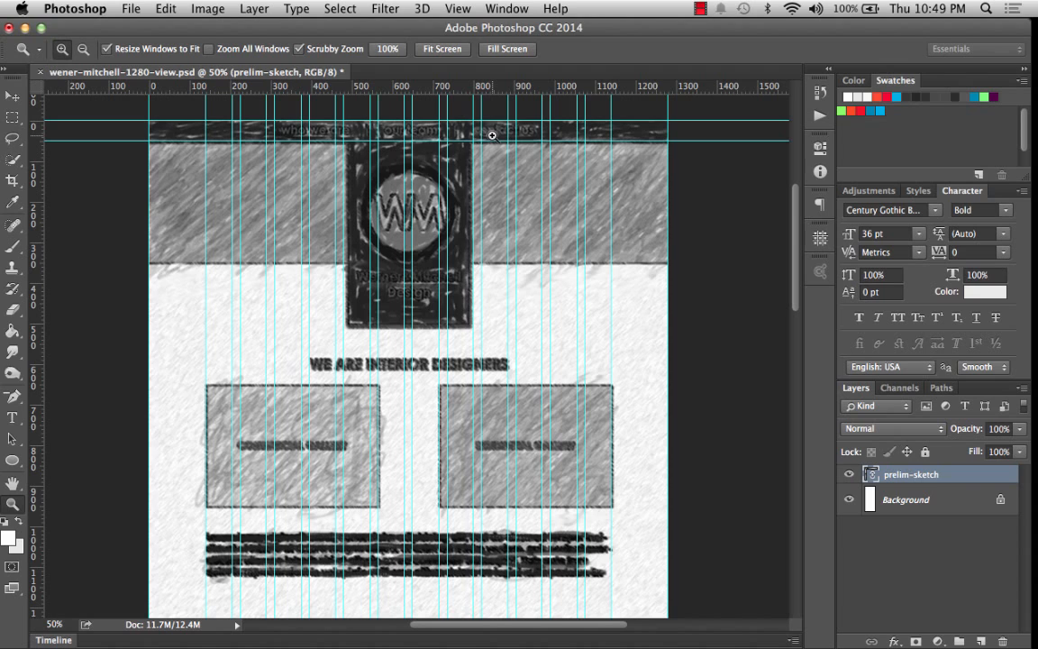
{"action": "left_click_drag", "start_coordinate": [491, 87], "coordinate": [531, 263]}
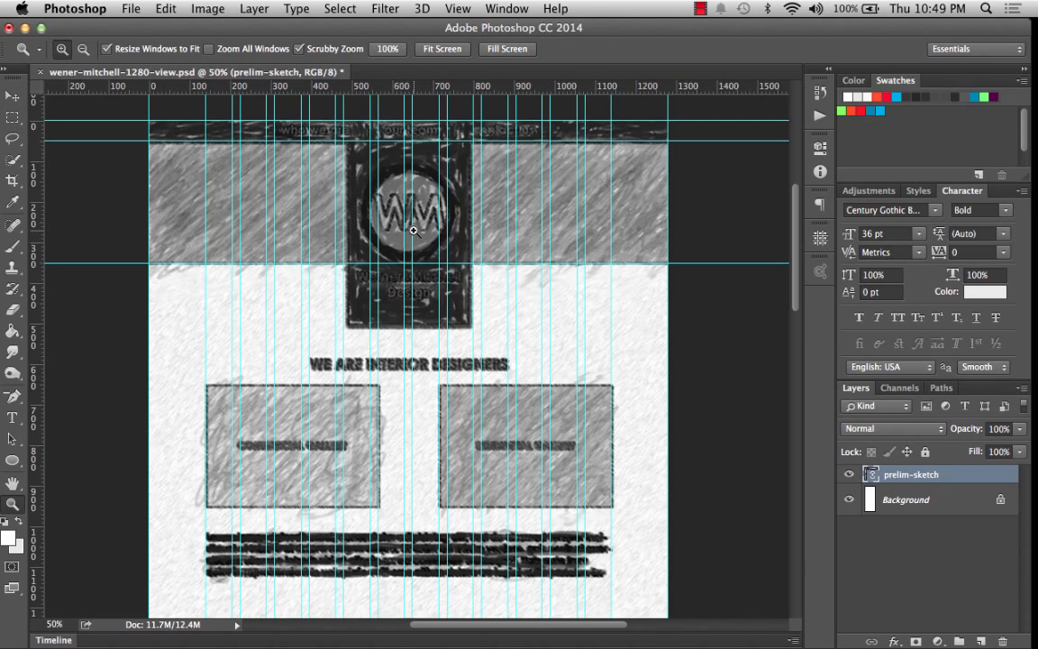
{"action": "key", "text": "super+z"}
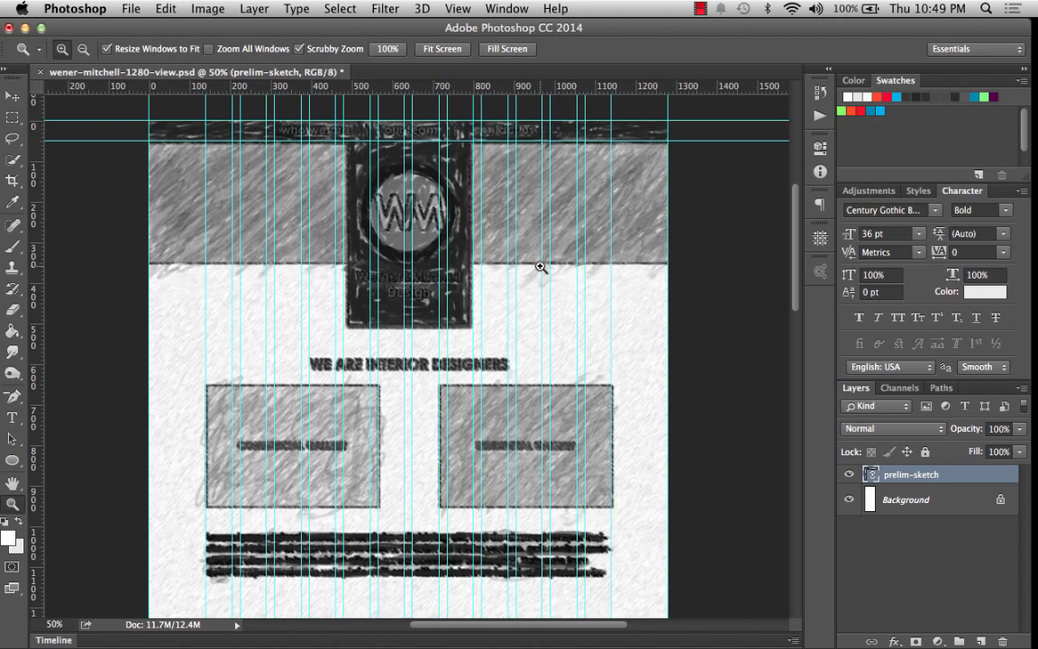
Add a new horizontal guide at position 33 px.
{"action": "left_click", "coordinate": [460, 8]}
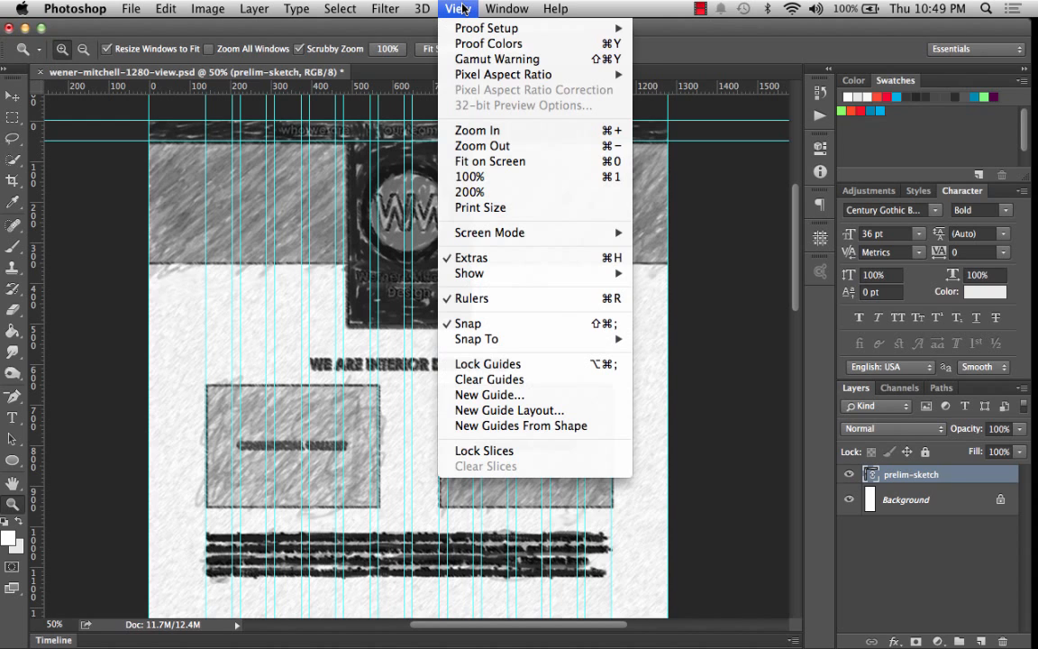
{"action": "left_click", "coordinate": [495, 394]}
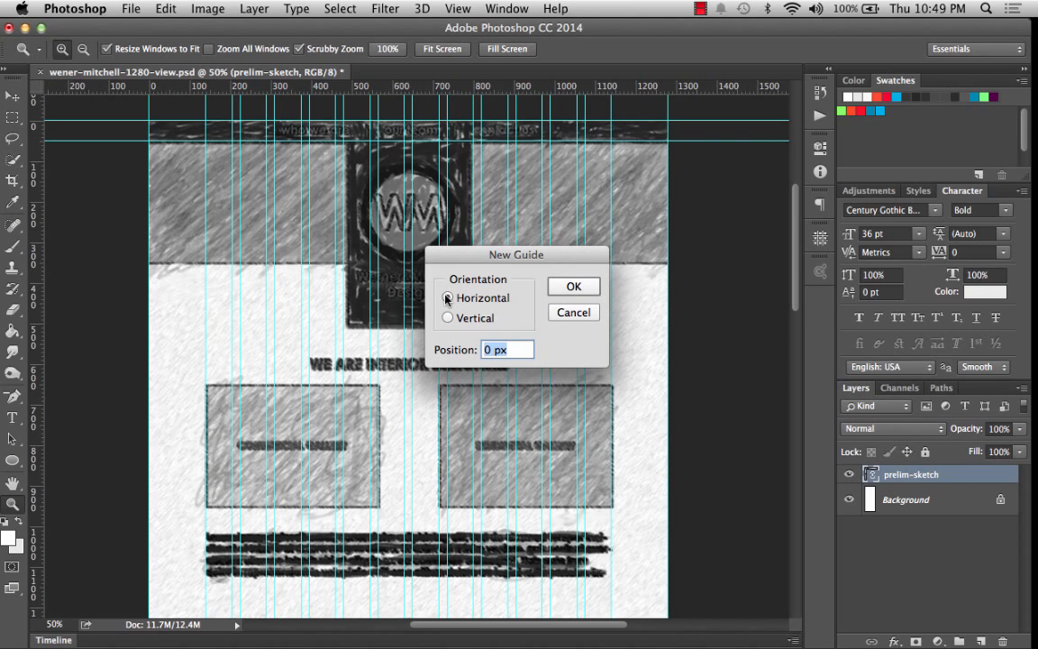
{"action": "left_click", "coordinate": [448, 297]}
{"action": "left_click", "coordinate": [486, 350]}
{"action": "type", "text": "33"}
{"action": "left_click", "coordinate": [572, 286]}
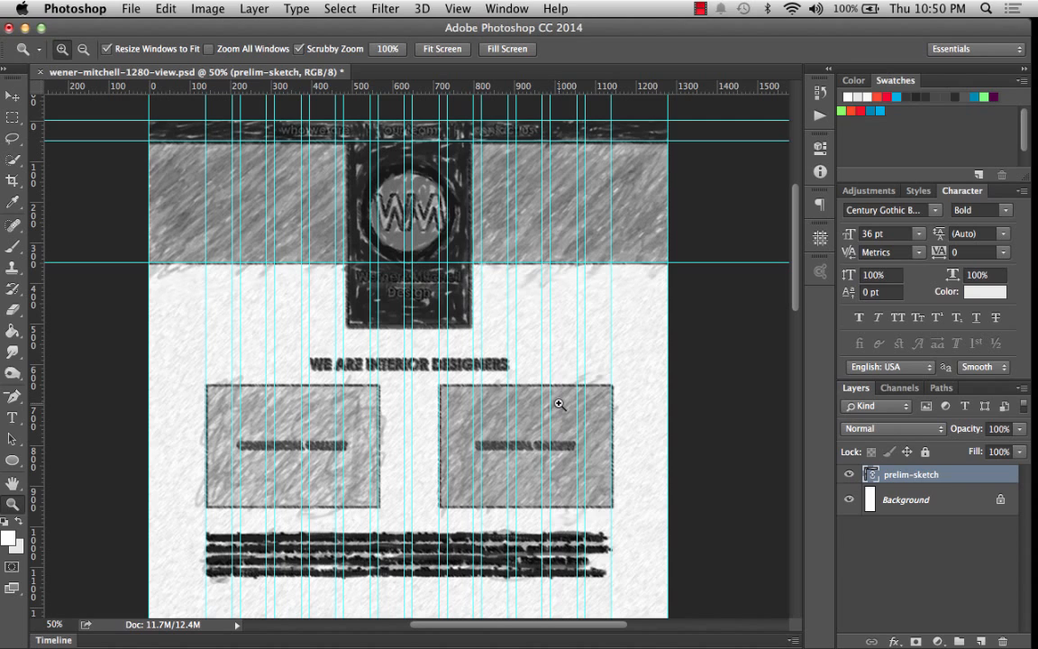
Set the grid preferences to a gridline every 100 pixels with 10 subdivisions.
{"action": "scroll", "coordinate": [558, 404], "scroll_direction": "down", "scroll_amount": 2}
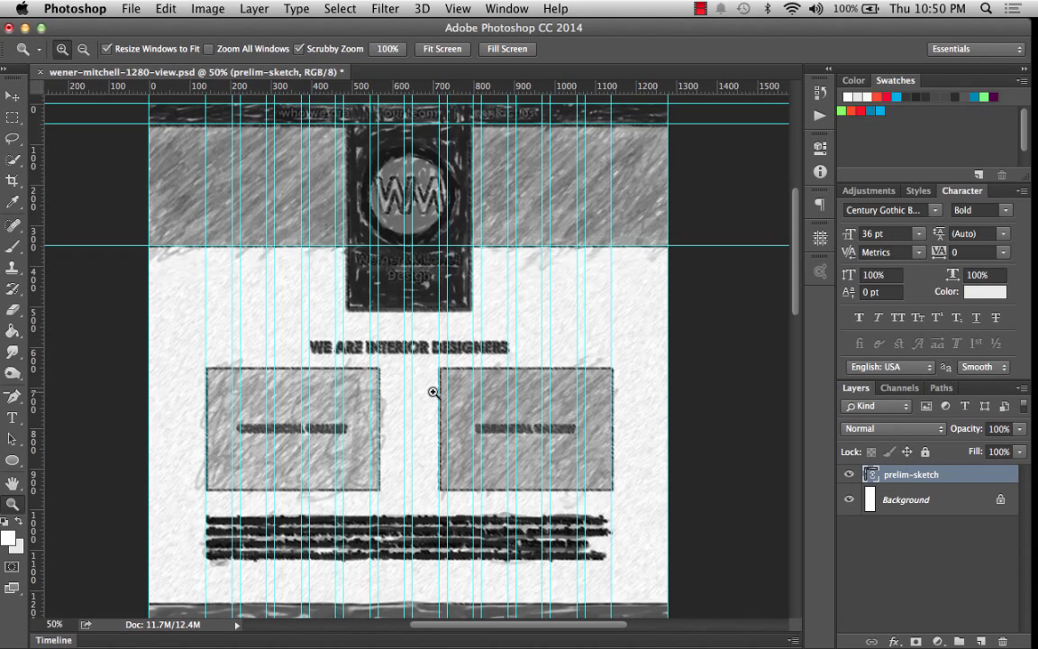
{"action": "left_click", "coordinate": [91, 11]}
{"action": "mouse_move", "coordinate": [103, 63]}
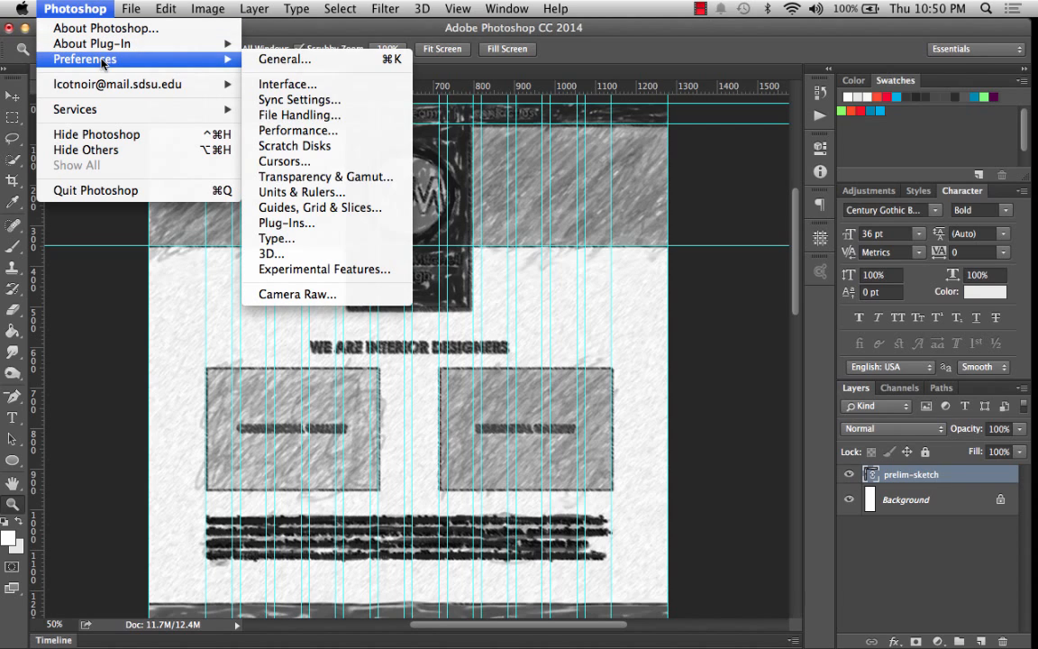
{"action": "left_click", "coordinate": [325, 207]}
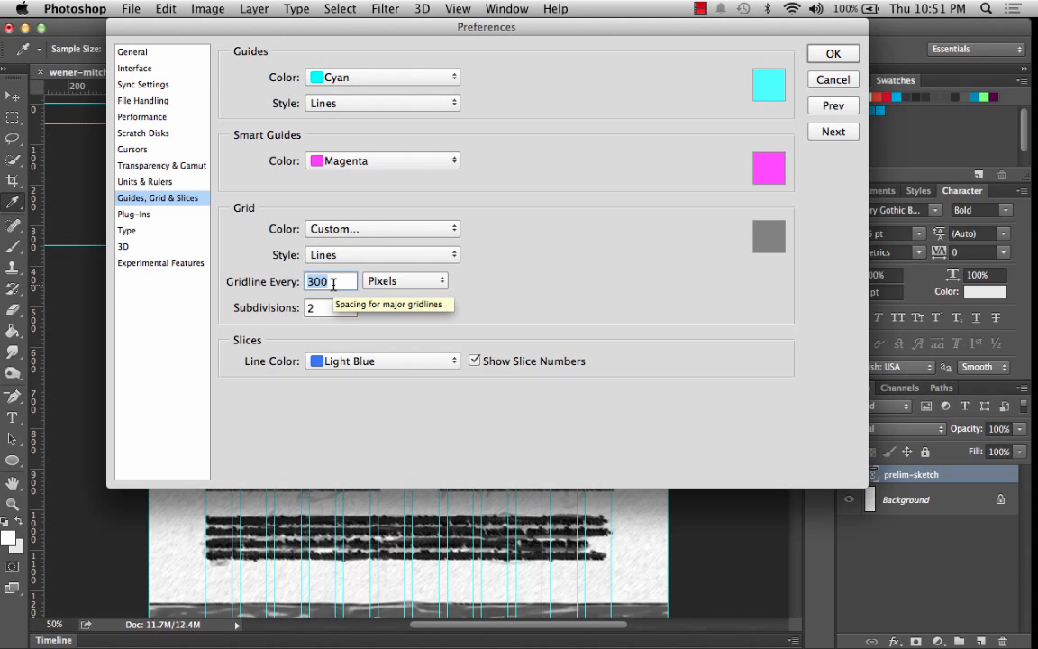
{"action": "type", "text": "100"}
{"action": "key", "text": "Tab"}
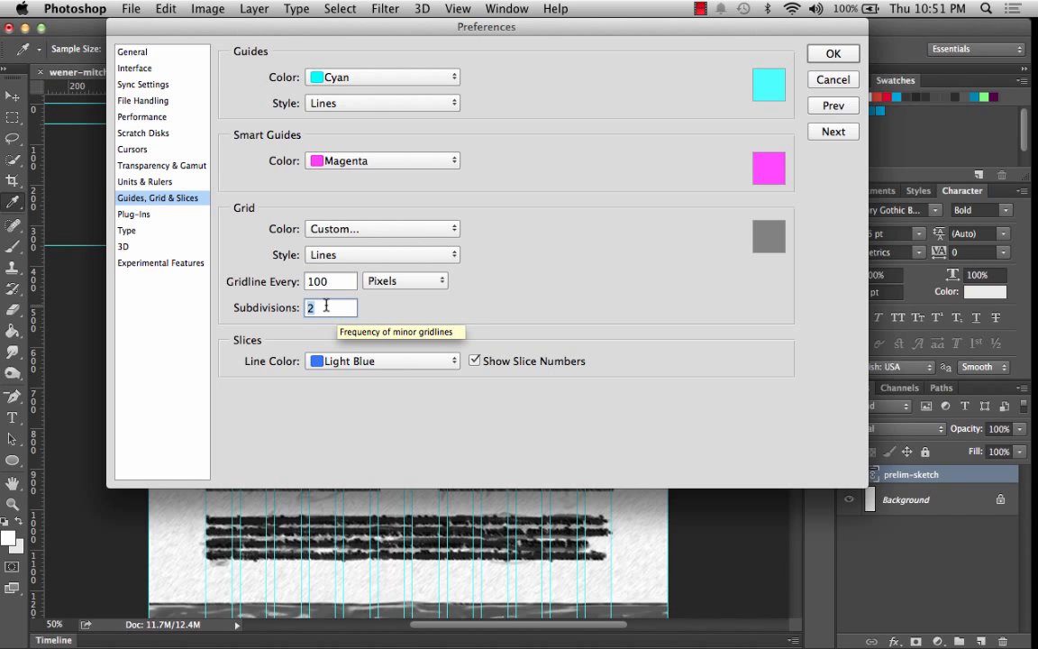
{"action": "type", "text": "10"}
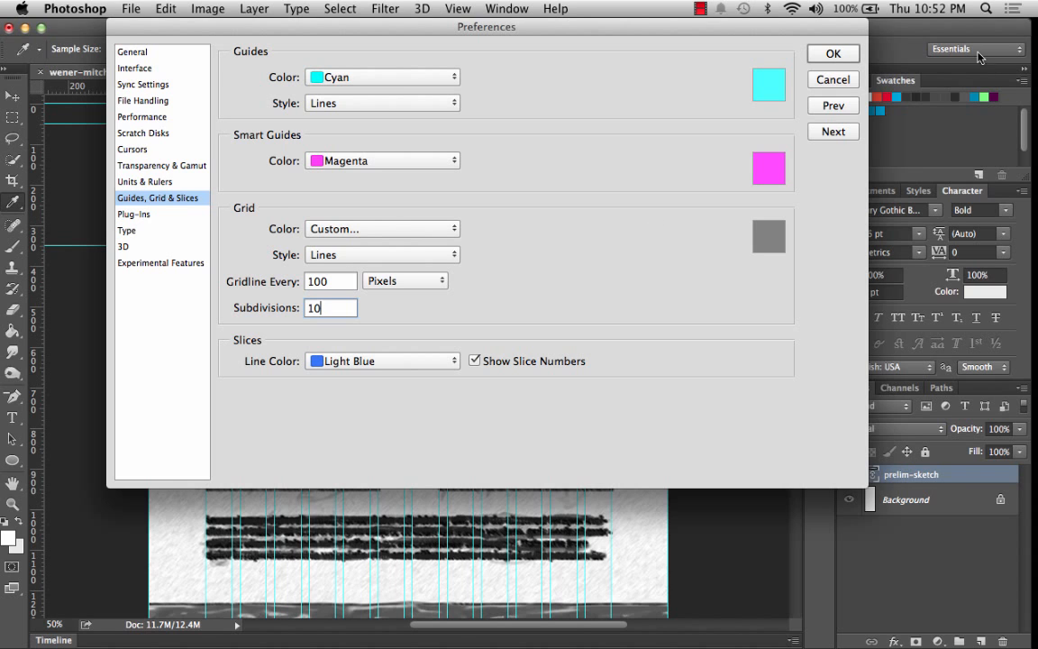
{"action": "left_click", "coordinate": [823, 56]}
Show the grid and lower the sketch layer's opacity to 78%.
{"action": "key", "text": "z"}
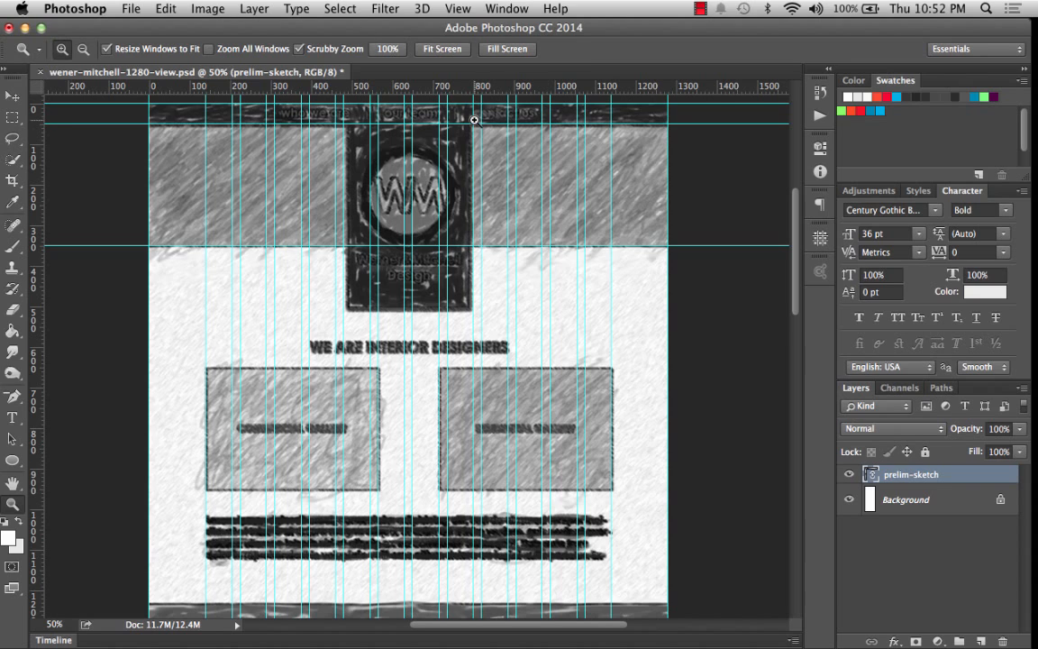
{"action": "left_click", "coordinate": [466, 7]}
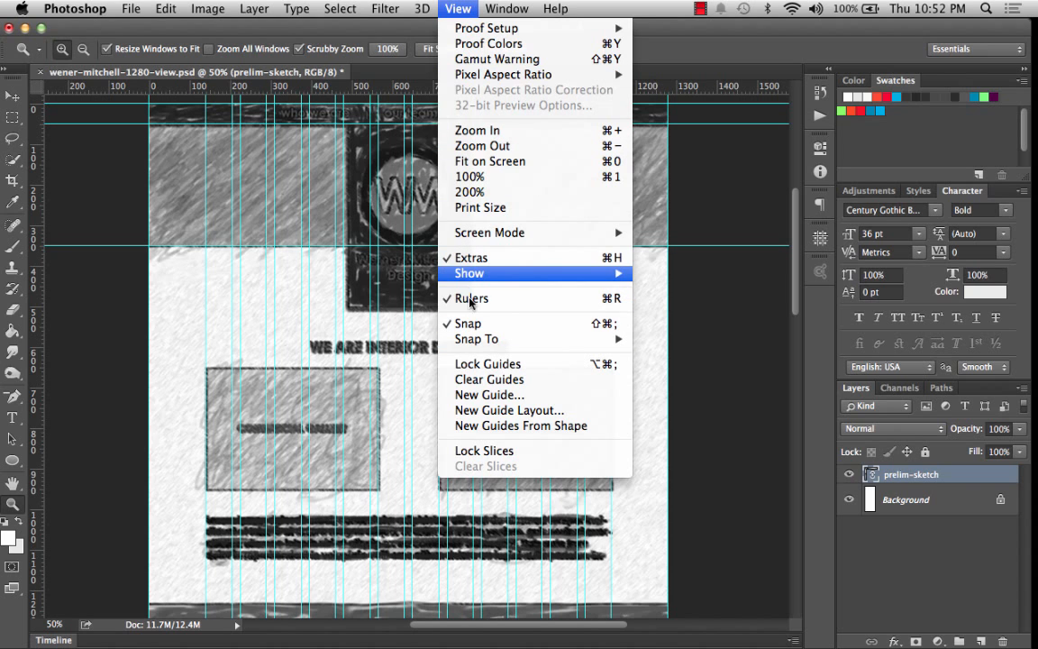
{"action": "mouse_move", "coordinate": [469, 273]}
{"action": "left_click", "coordinate": [662, 320]}
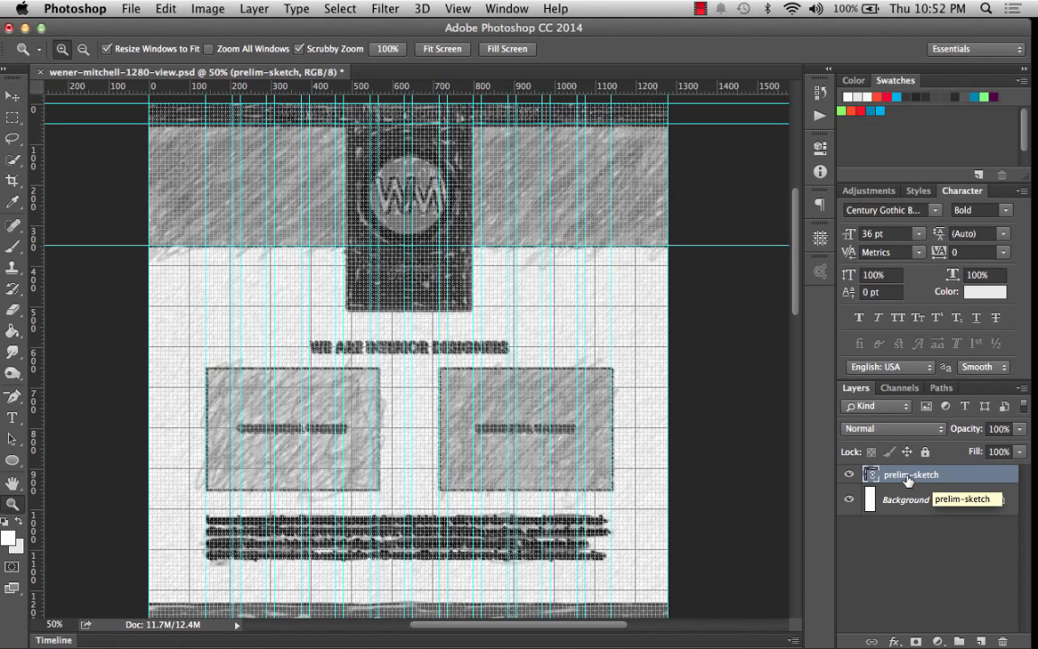
{"action": "left_click", "coordinate": [1019, 428]}
{"action": "mouse_move", "coordinate": [1023, 447]}
{"action": "left_mouse_down"}
{"action": "mouse_move", "coordinate": [985, 450]}
{"action": "mouse_move", "coordinate": [1002, 449]}
{"action": "left_mouse_up"}
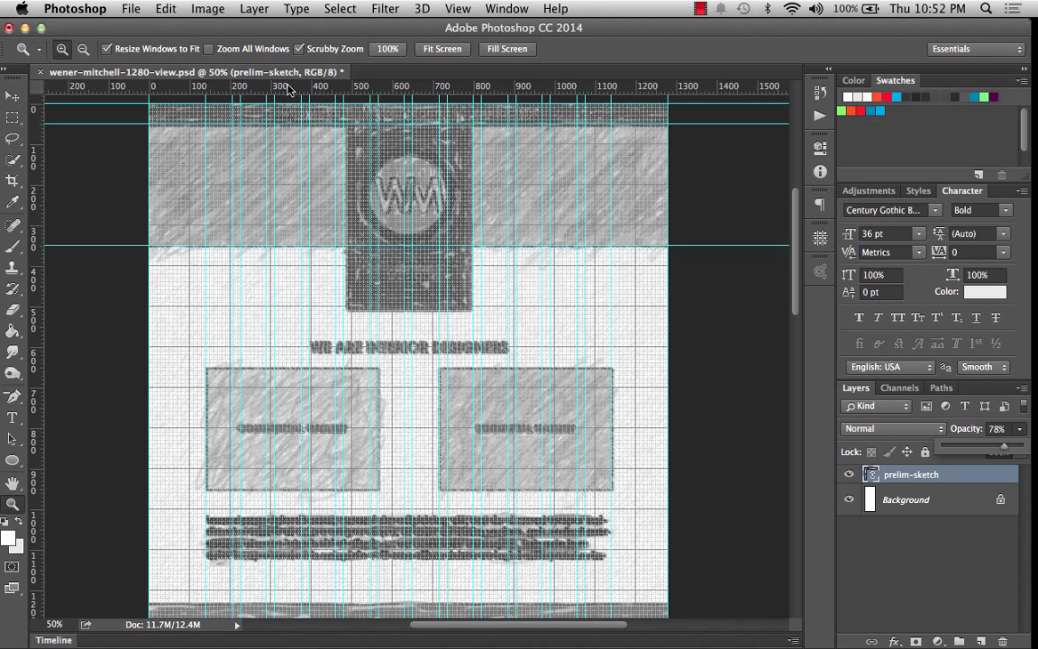
Add horizontal guides at the top and bottom edges of the two content boxes.
{"action": "left_click_drag", "start_coordinate": [261, 85], "coordinate": [306, 369]}
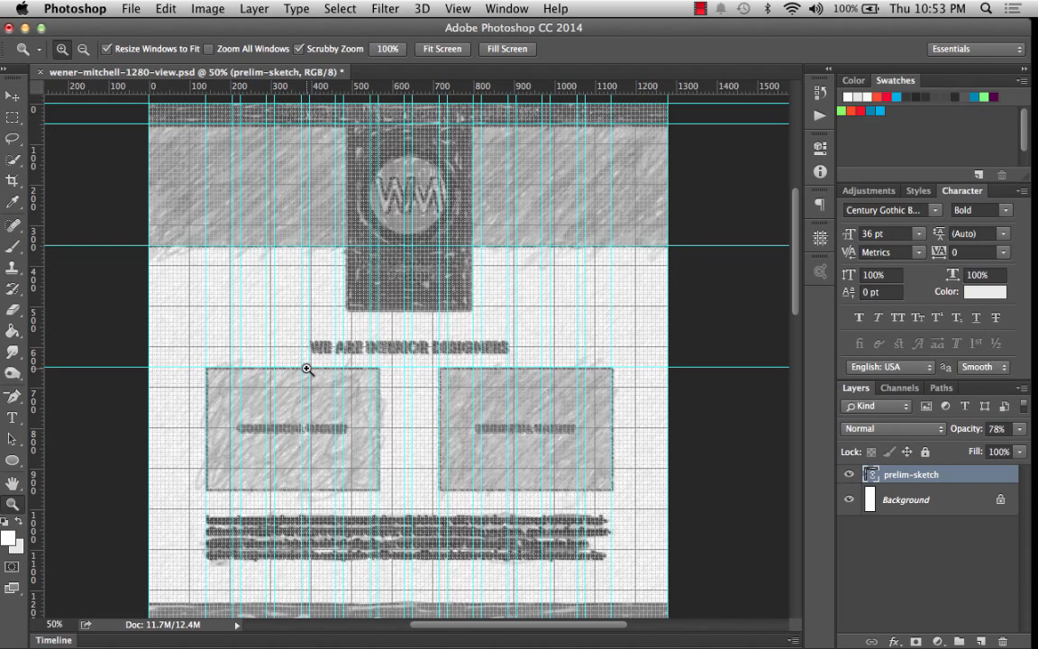
{"action": "left_click_drag", "start_coordinate": [343, 86], "coordinate": [435, 490]}
{"action": "scroll", "coordinate": [435, 491], "scroll_direction": "down", "scroll_amount": 5}
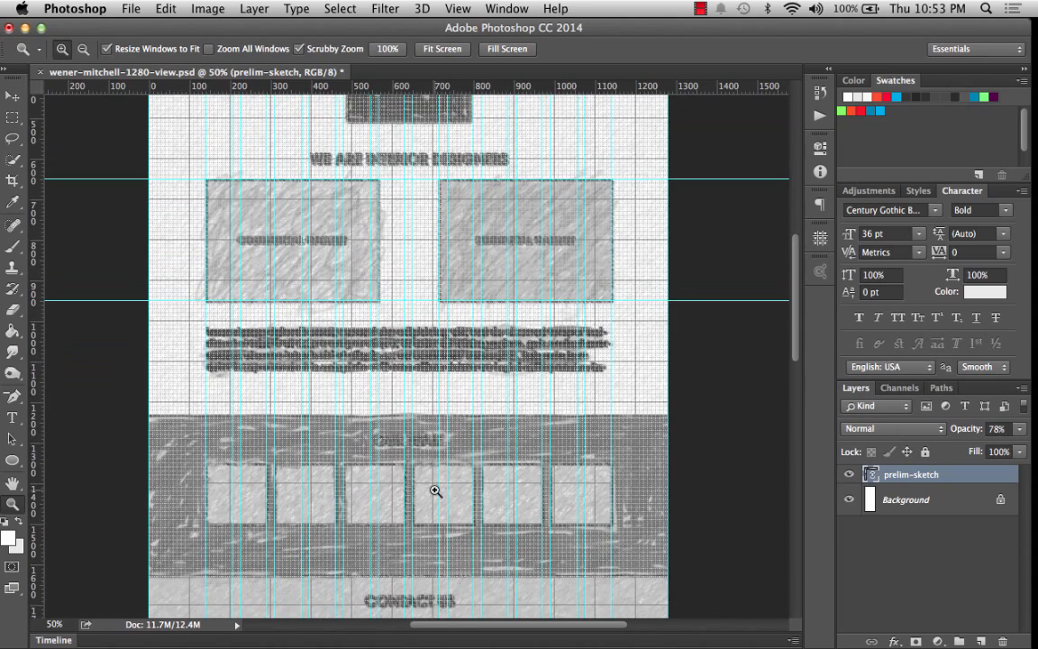
{"action": "scroll", "coordinate": [436, 490], "scroll_direction": "down", "scroll_amount": 5}
{"action": "scroll", "coordinate": [435, 490], "scroll_direction": "up", "scroll_amount": 1}
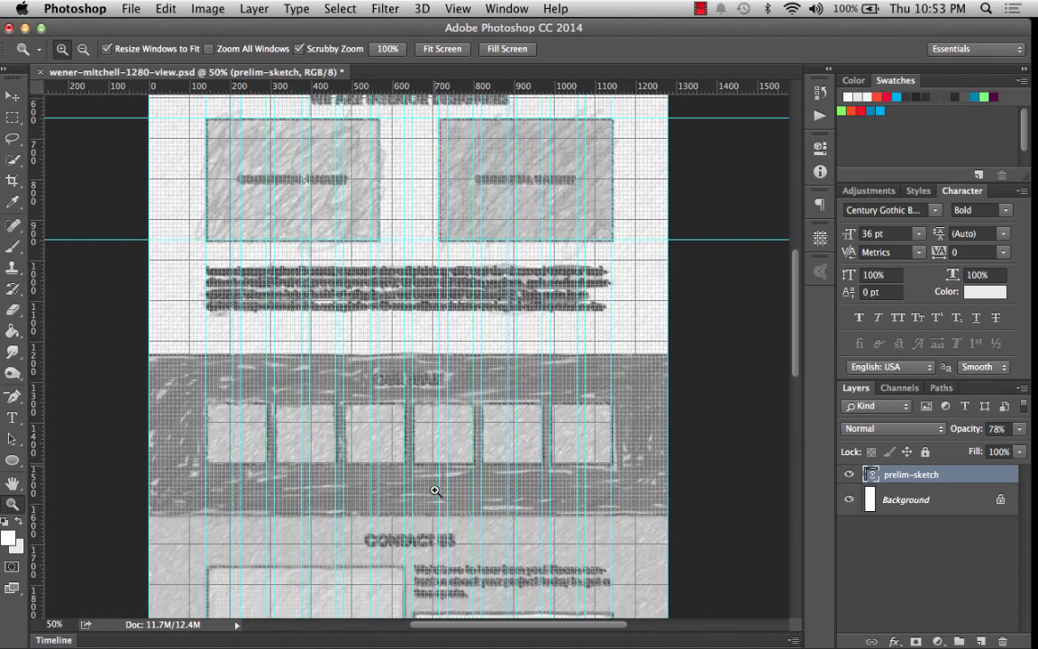
{"action": "scroll", "coordinate": [448, 230], "scroll_direction": "up", "scroll_amount": 3}
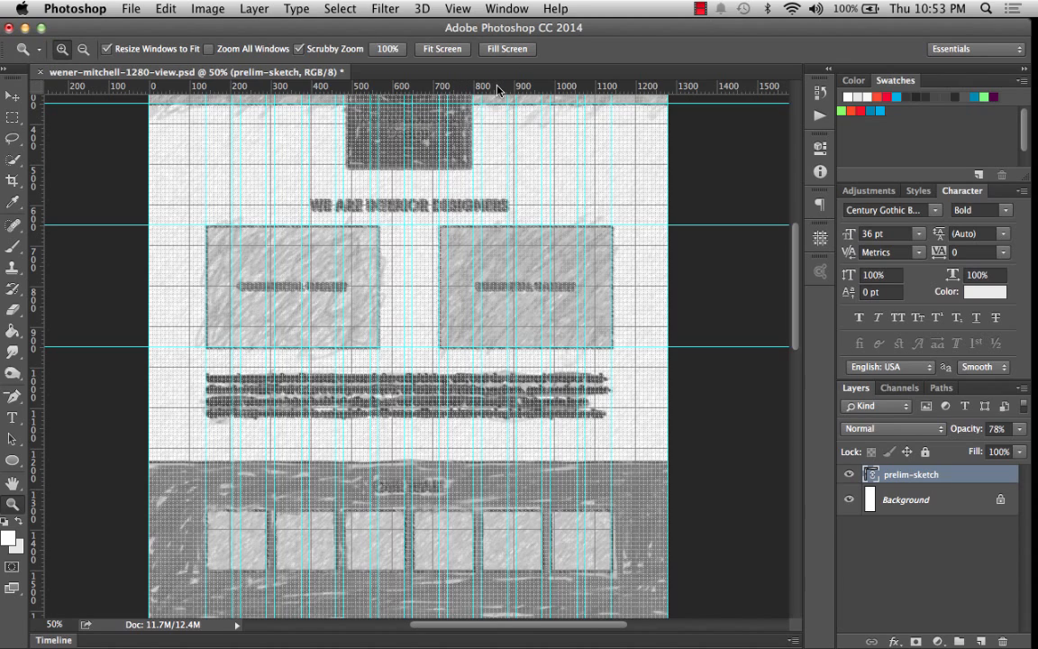
{"action": "left_click_drag", "start_coordinate": [497, 90], "coordinate": [516, 211]}
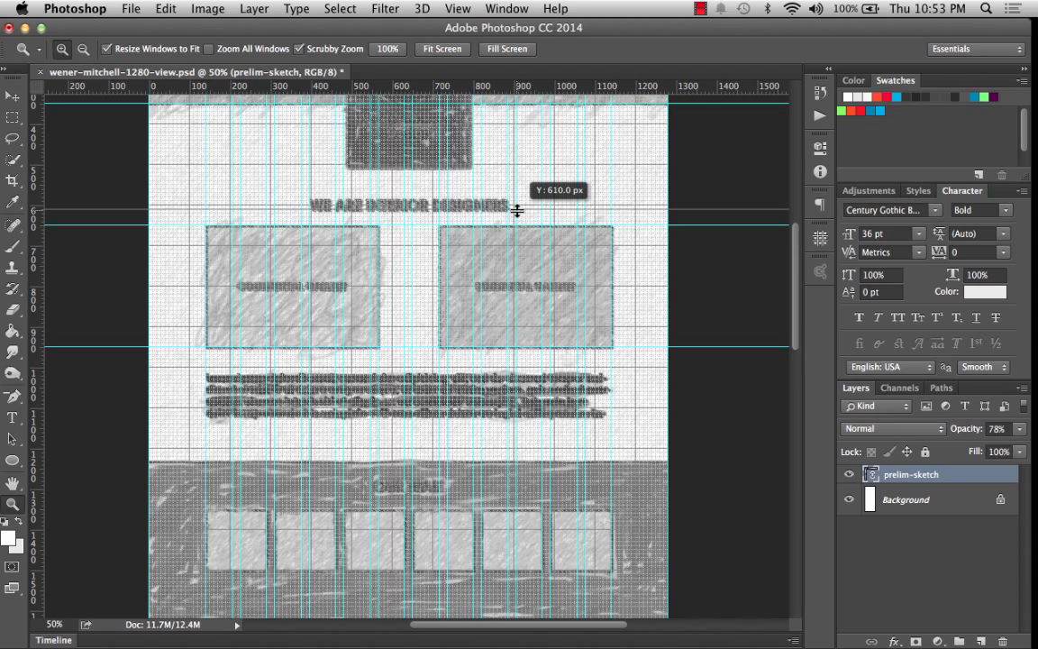
{"action": "left_click_drag", "start_coordinate": [516, 211], "coordinate": [517, 211]}
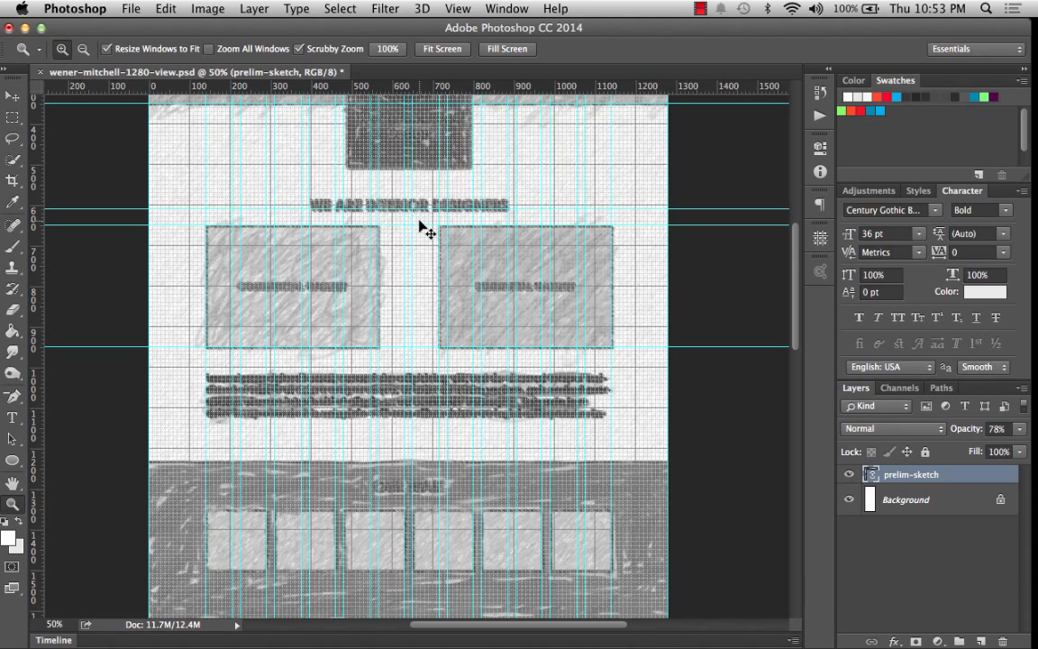
{"action": "left_click_drag", "start_coordinate": [387, 209], "coordinate": [480, 90]}
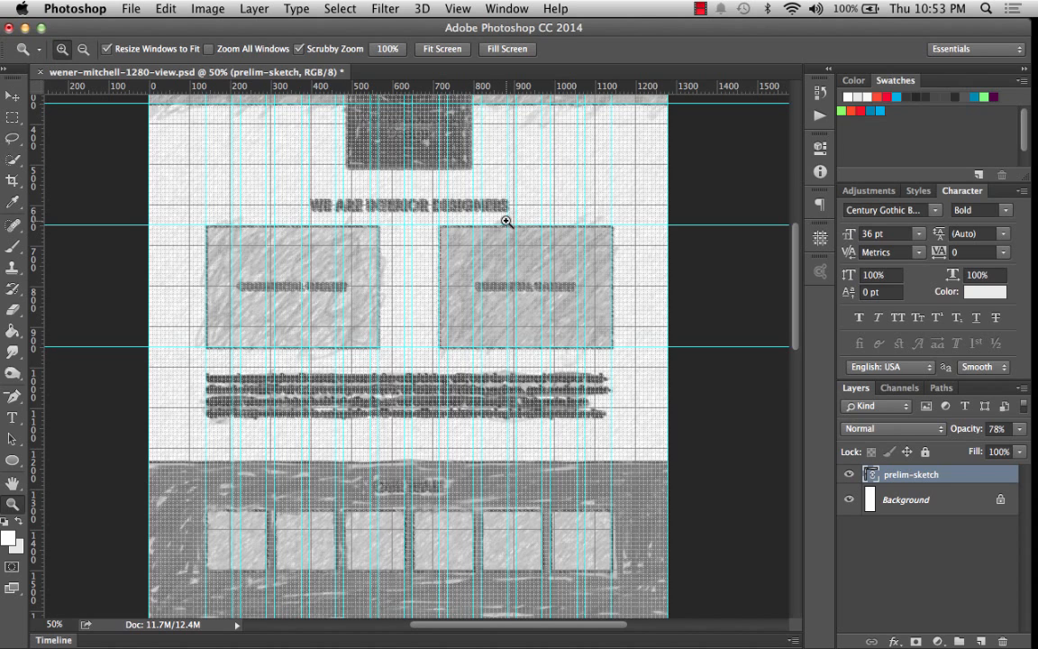
Add horizontal guides at the gallery band's top, the thumbnail row's top at 1350 px and bottom, and the band's bottom.
{"action": "scroll", "coordinate": [506, 216], "scroll_direction": "down", "scroll_amount": 3}
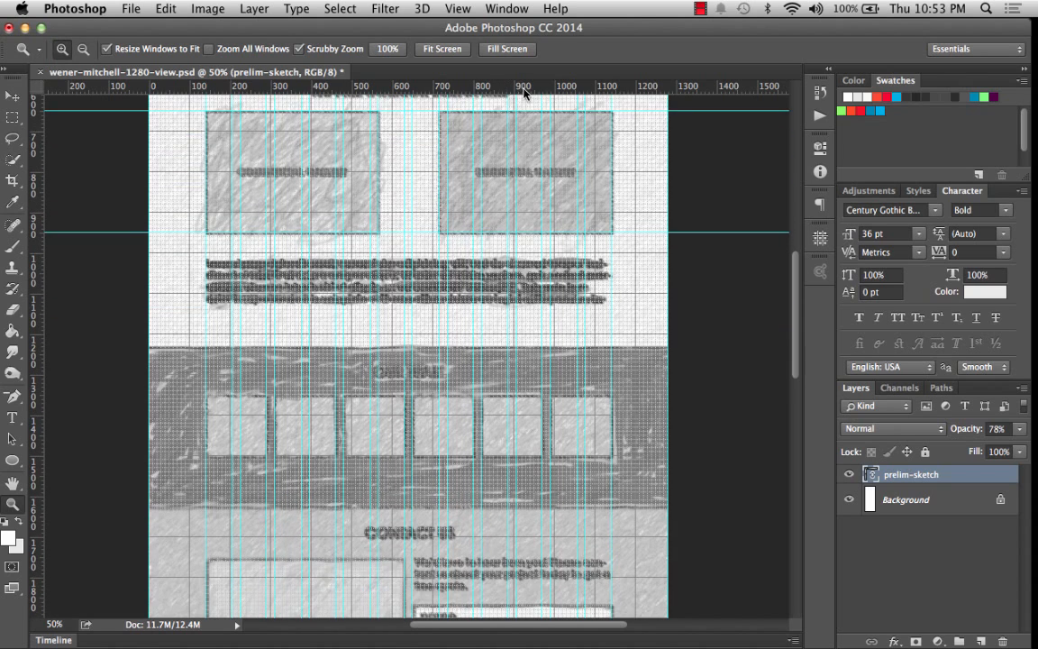
{"action": "left_click_drag", "start_coordinate": [523, 91], "coordinate": [541, 348]}
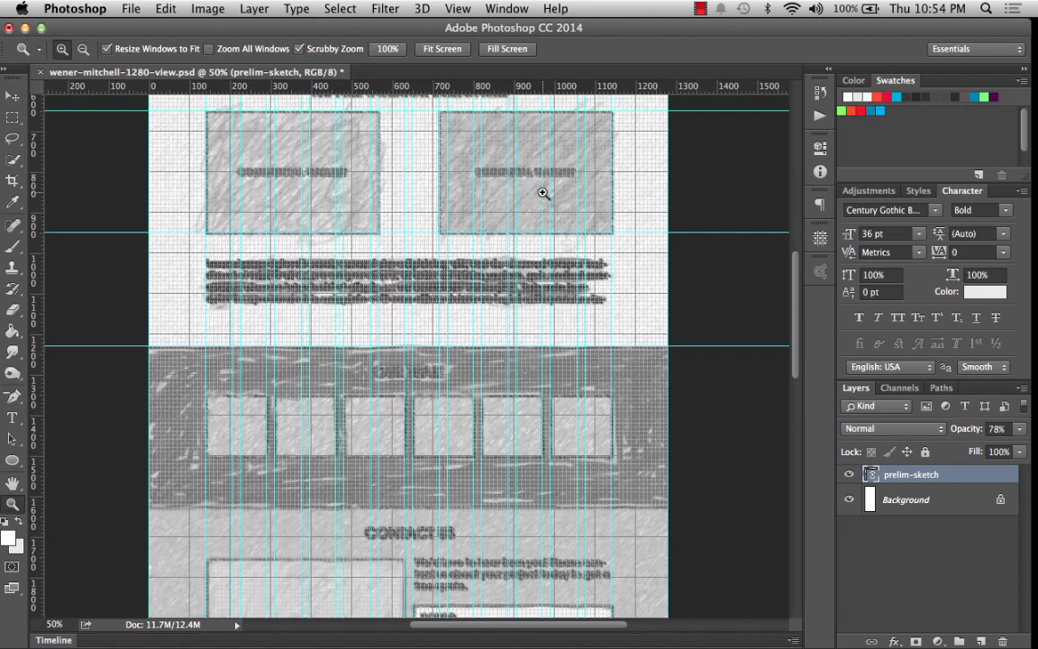
{"action": "scroll", "coordinate": [489, 174], "scroll_direction": "down", "scroll_amount": 3}
{"action": "left_click_drag", "start_coordinate": [552, 91], "coordinate": [578, 311]}
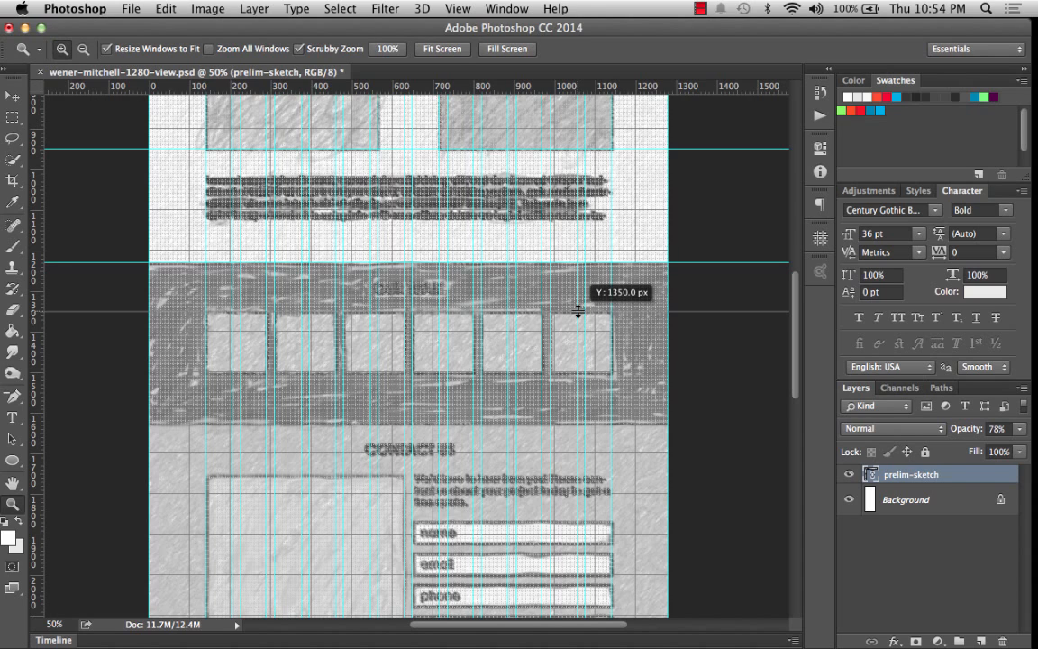
{"action": "left_click_drag", "start_coordinate": [577, 311], "coordinate": [577, 311]}
{"action": "left_click_drag", "start_coordinate": [527, 86], "coordinate": [599, 374]}
{"action": "scroll", "coordinate": [597, 371], "scroll_direction": "down", "scroll_amount": 5}
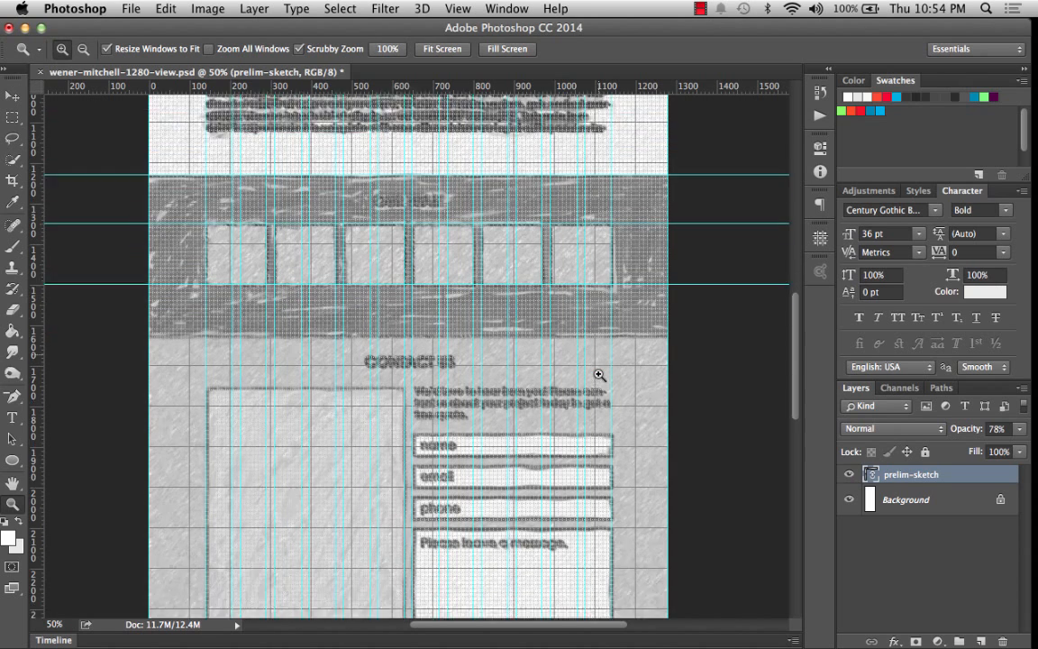
{"action": "left_click_drag", "start_coordinate": [572, 86], "coordinate": [591, 289]}
Add horizontal guides at the top of the footer links and the top and bottom of the footer band.
{"action": "scroll", "coordinate": [593, 289], "scroll_direction": "down", "scroll_amount": 5}
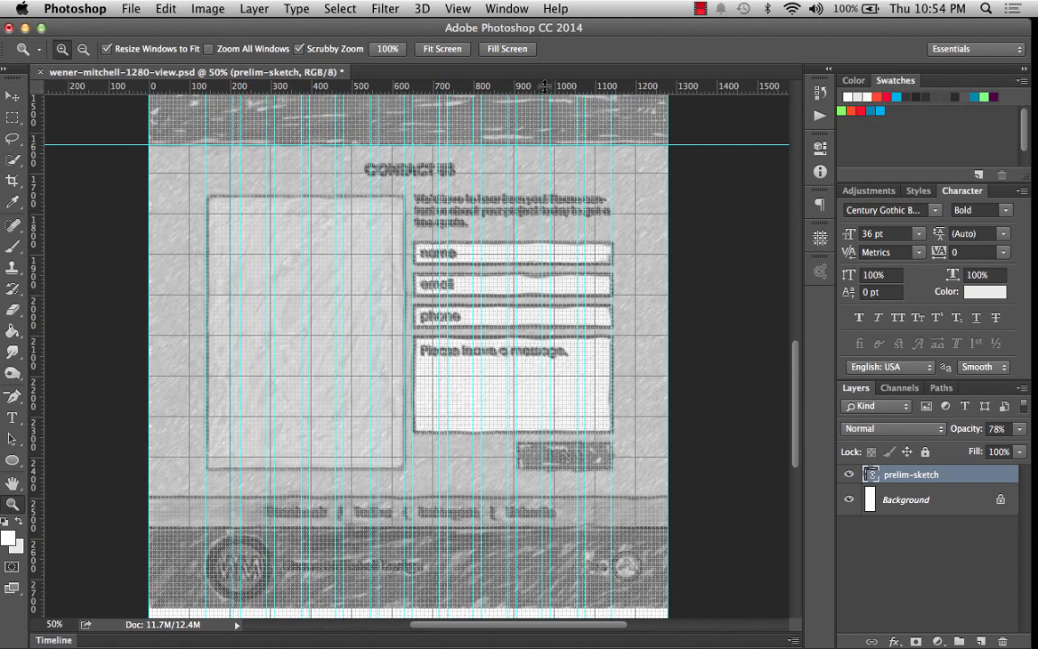
{"action": "left_click_drag", "start_coordinate": [494, 85], "coordinate": [580, 497]}
{"action": "scroll", "coordinate": [581, 497], "scroll_direction": "down", "scroll_amount": 3}
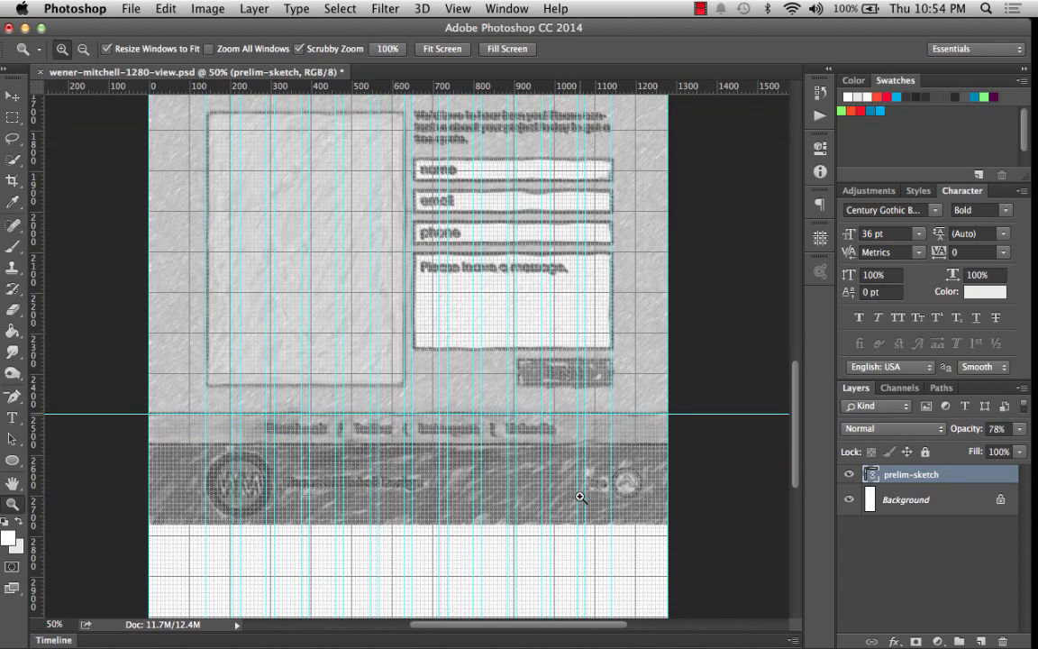
{"action": "left_click_drag", "start_coordinate": [529, 90], "coordinate": [562, 443]}
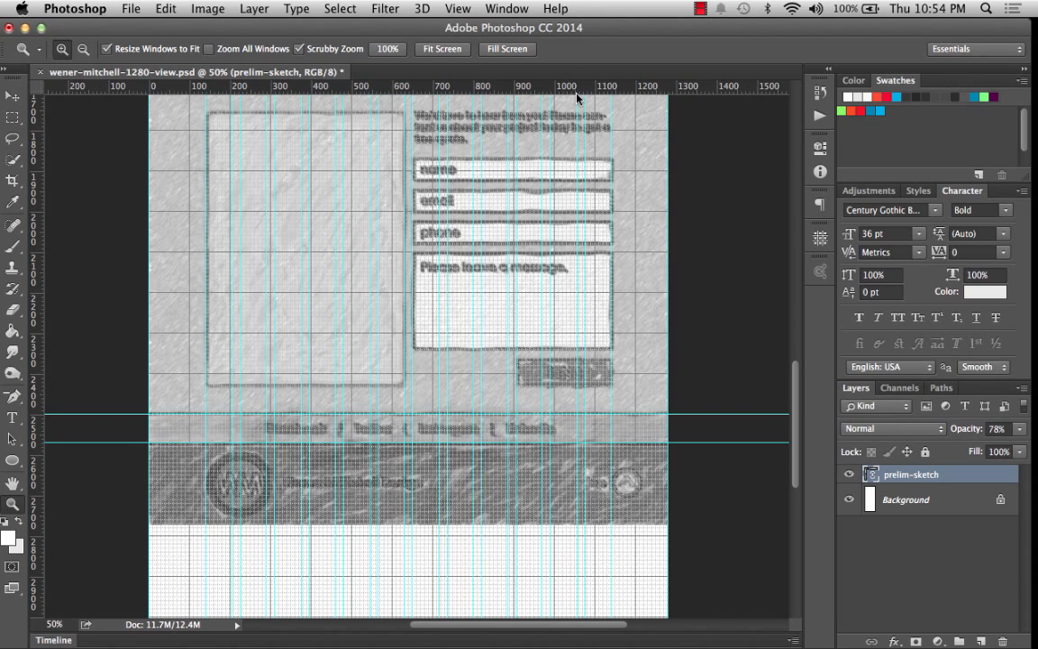
{"action": "left_click_drag", "start_coordinate": [576, 92], "coordinate": [582, 531]}
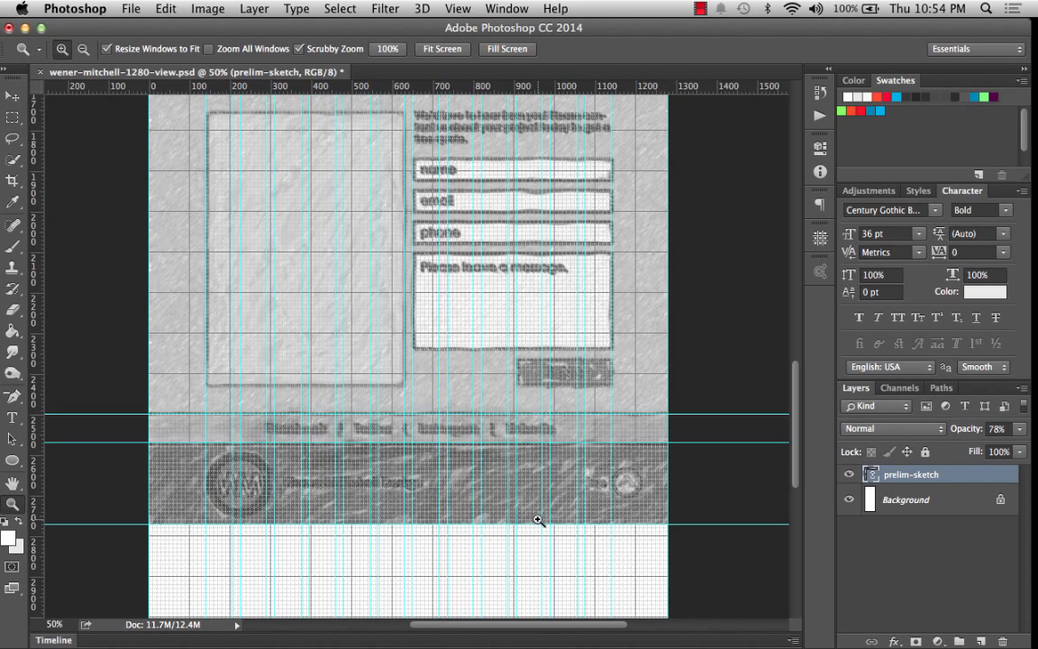
Save the document, keeping Maximize Compatibility enabled.
{"action": "scroll", "coordinate": [348, 506], "scroll_direction": "down", "scroll_amount": 5}
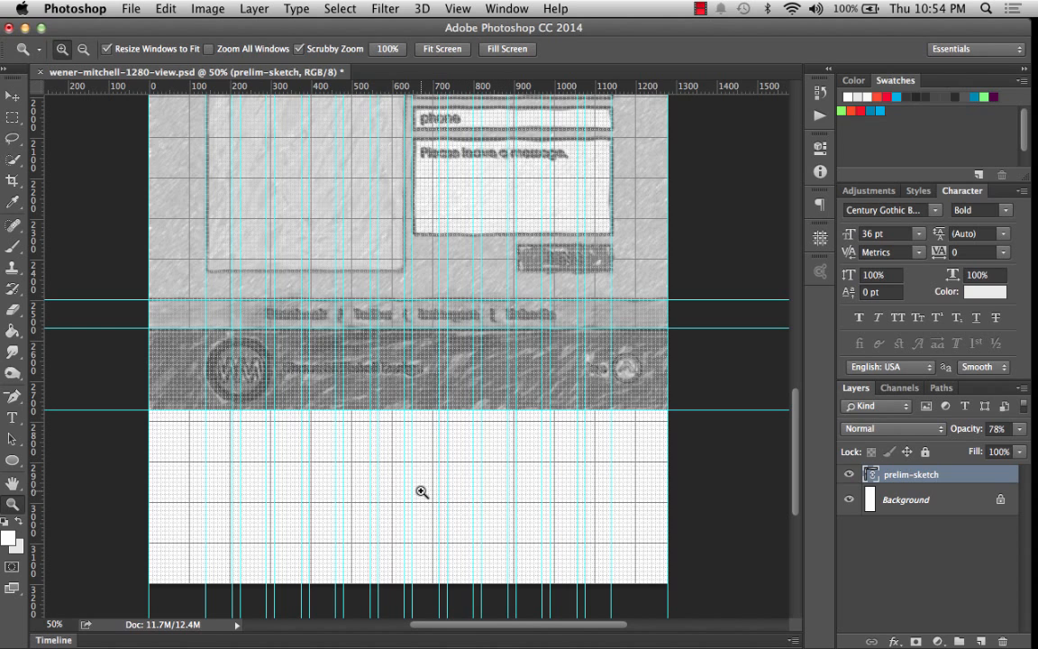
{"action": "scroll", "coordinate": [421, 491], "scroll_direction": "up", "scroll_amount": 20}
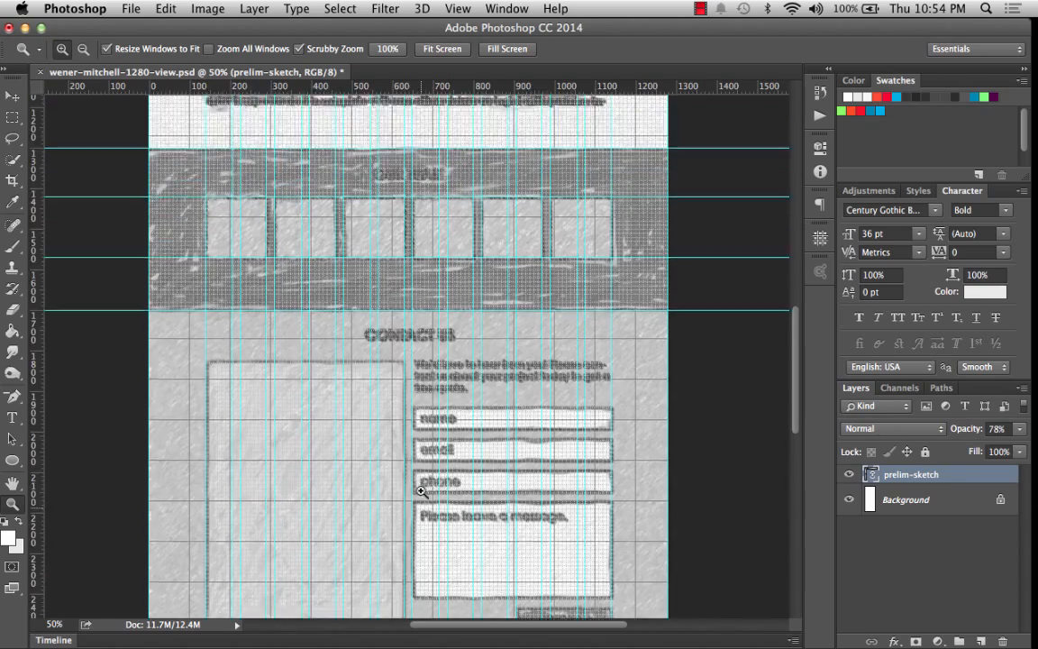
{"action": "scroll", "coordinate": [421, 491], "scroll_direction": "down", "scroll_amount": 20}
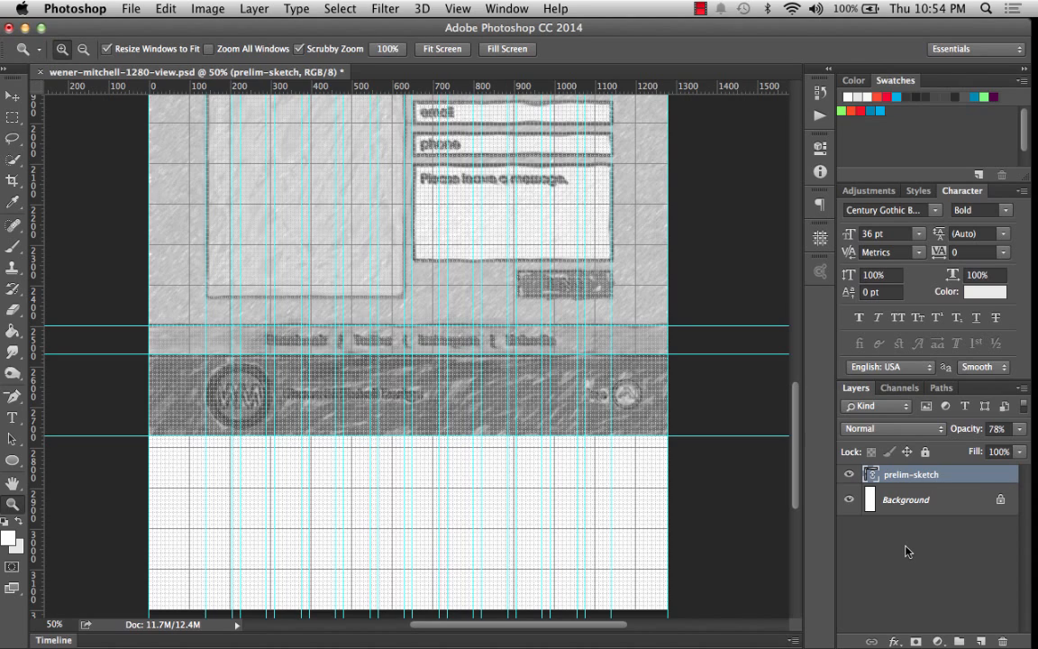
{"action": "key", "text": "super+s"}
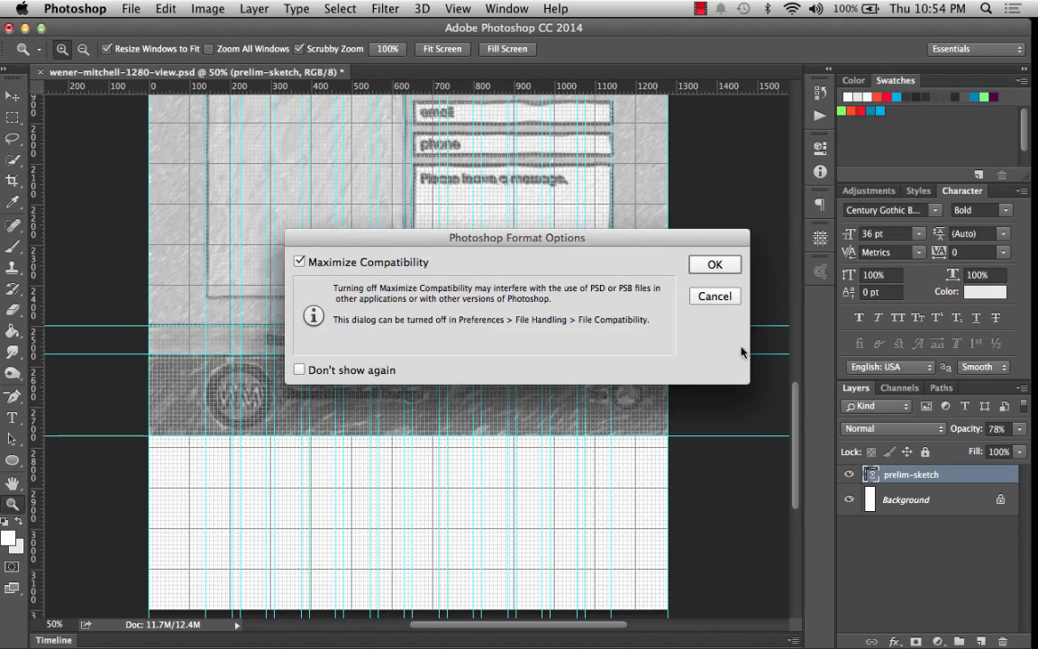
{"action": "left_click", "coordinate": [716, 263]}
Lower the sketch layer's opacity to about 30%.
{"action": "scroll", "coordinate": [661, 215], "scroll_direction": "up", "scroll_amount": 10}
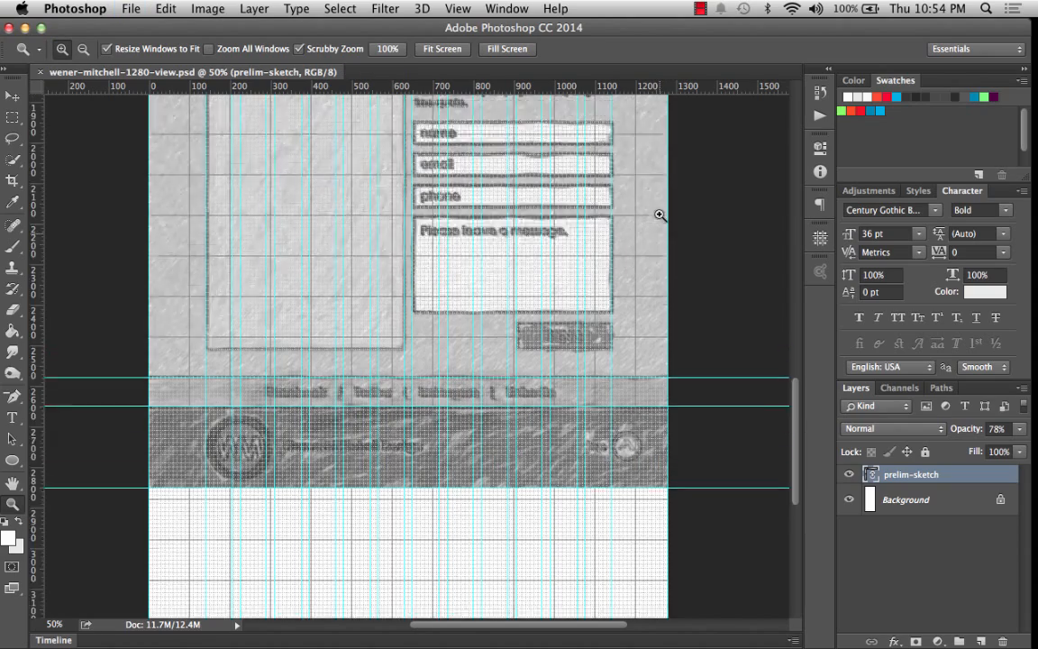
{"action": "scroll", "coordinate": [660, 215], "scroll_direction": "up", "scroll_amount": 8}
{"action": "scroll", "coordinate": [659, 214], "scroll_direction": "right", "scroll_amount": 2}
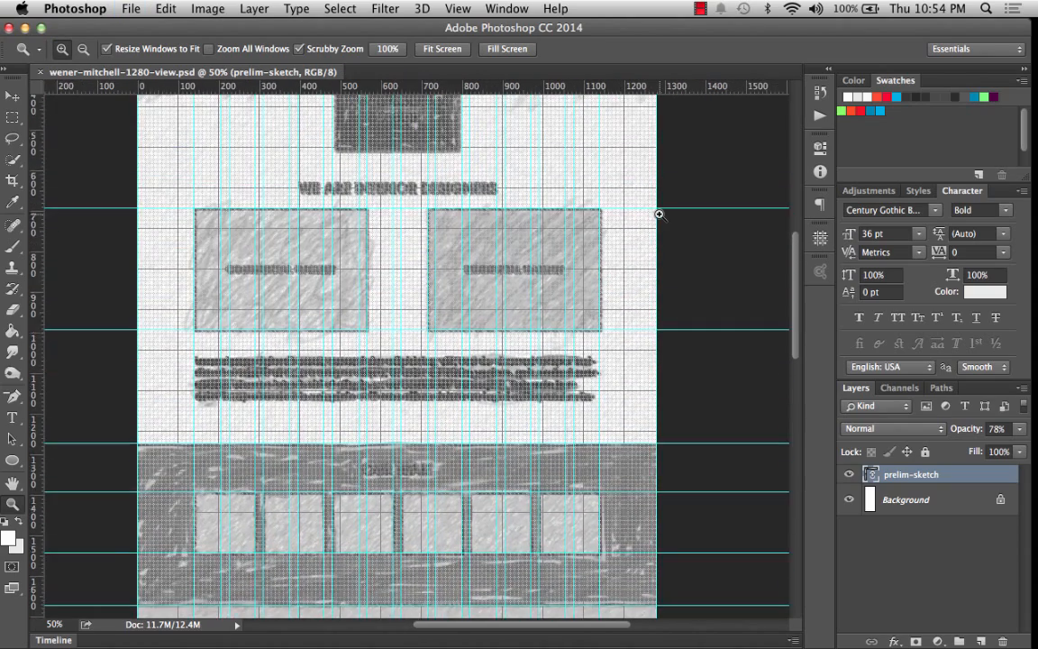
{"action": "left_click", "coordinate": [1019, 429]}
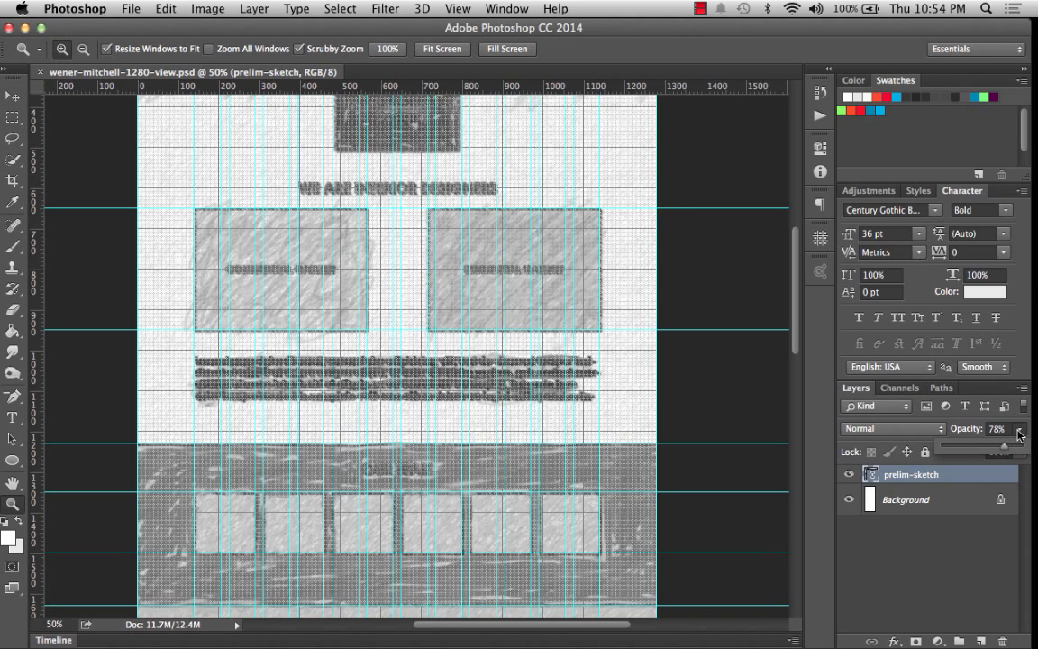
{"action": "left_click_drag", "start_coordinate": [1007, 447], "coordinate": [962, 450]}
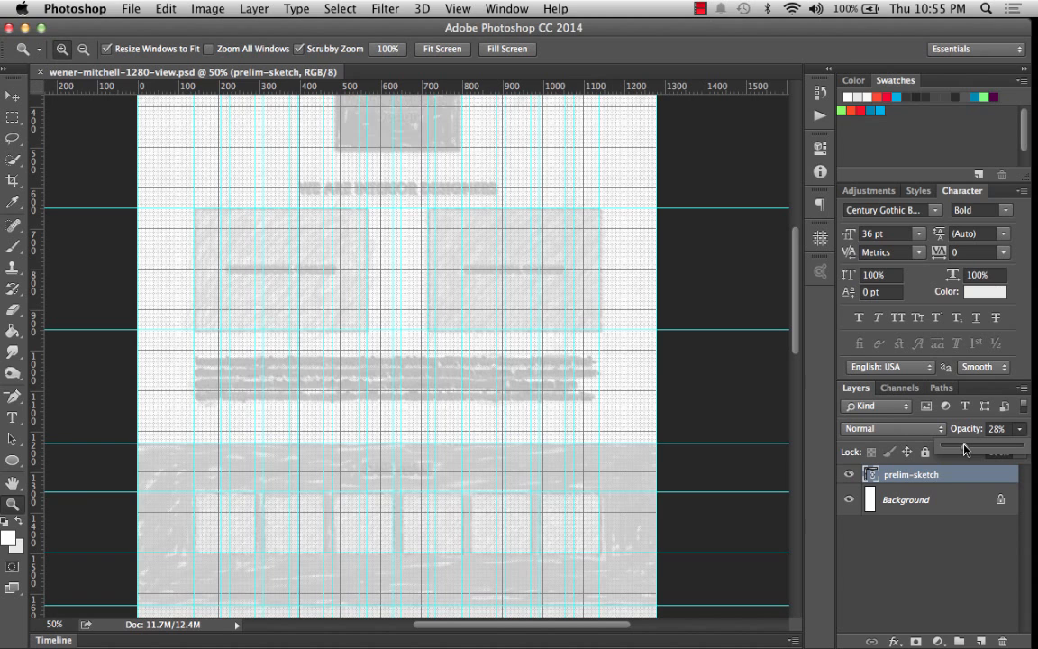
{"action": "scroll", "coordinate": [625, 270], "scroll_direction": "up", "scroll_amount": 5}
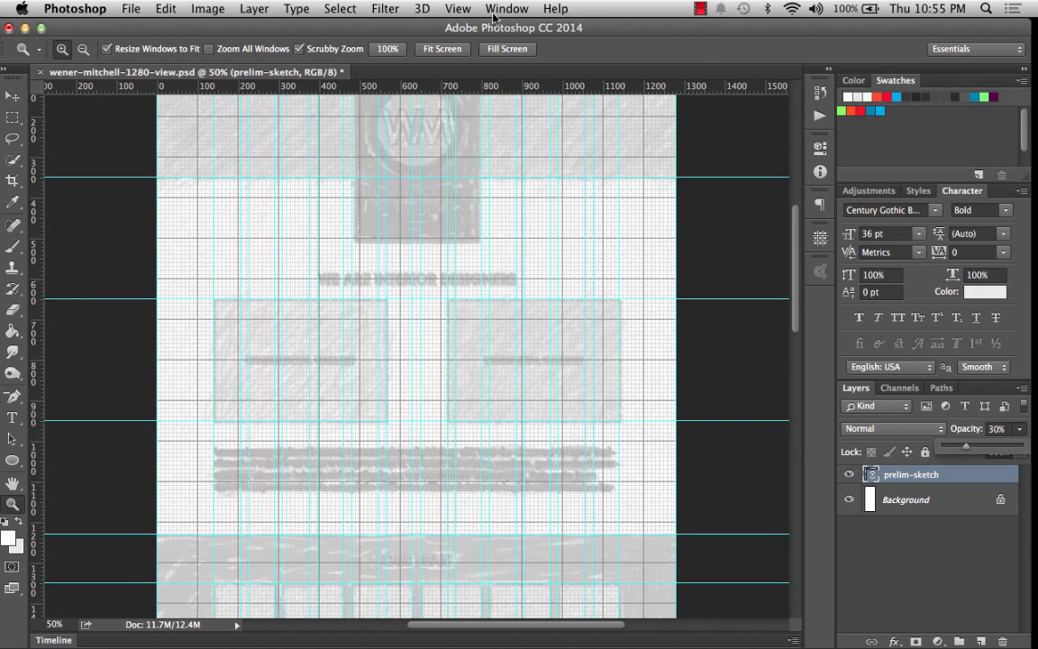
Hide the document grid.
{"action": "left_click", "coordinate": [457, 9]}
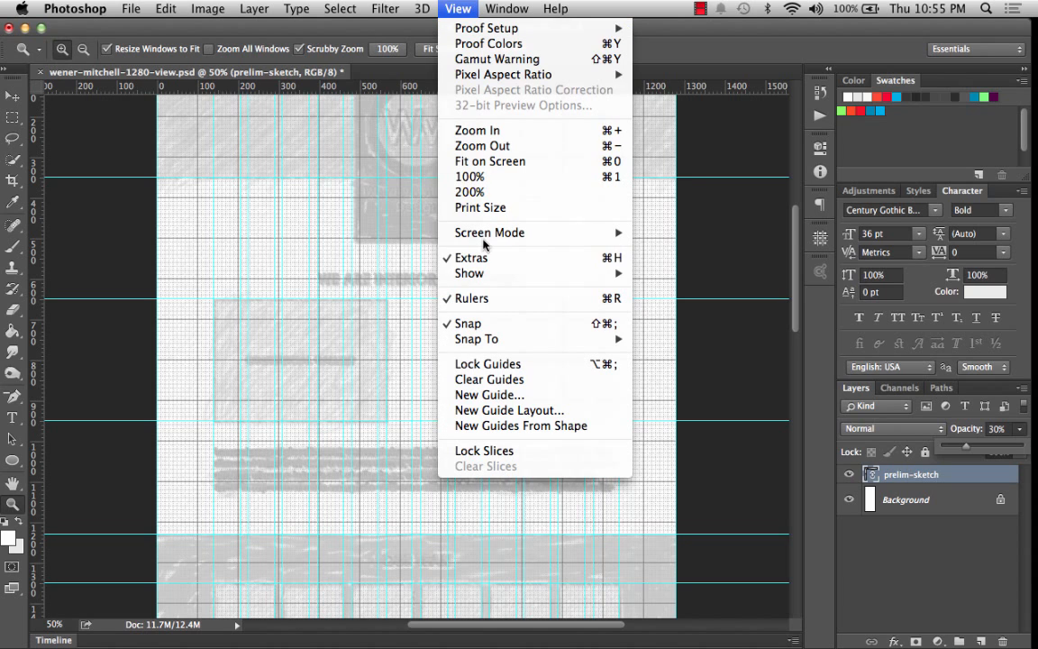
{"action": "mouse_move", "coordinate": [486, 273]}
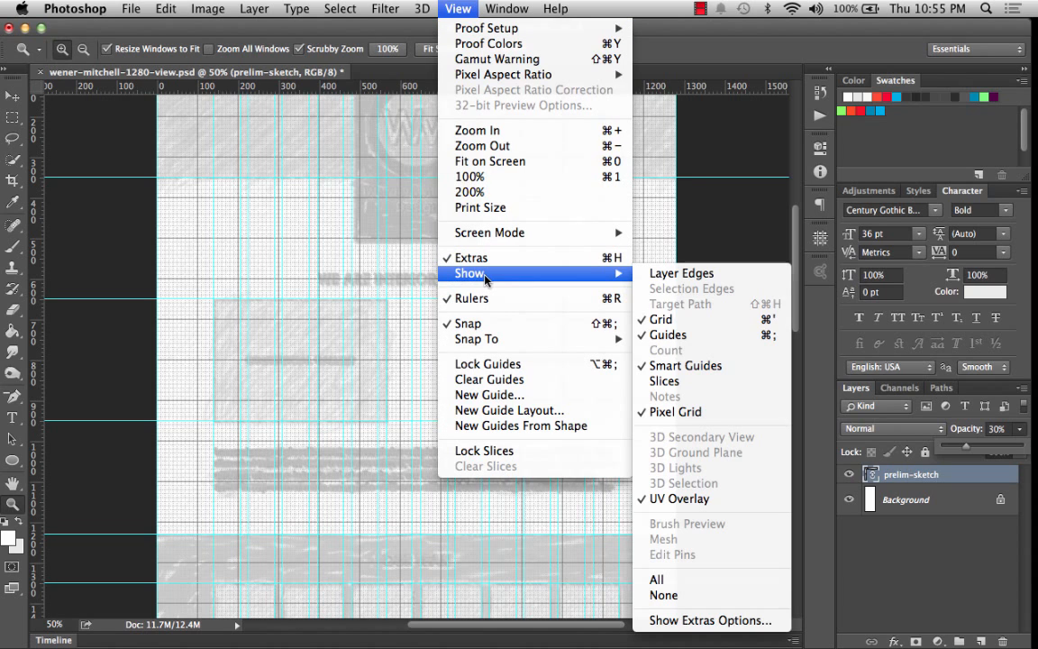
{"action": "left_click", "coordinate": [675, 319]}
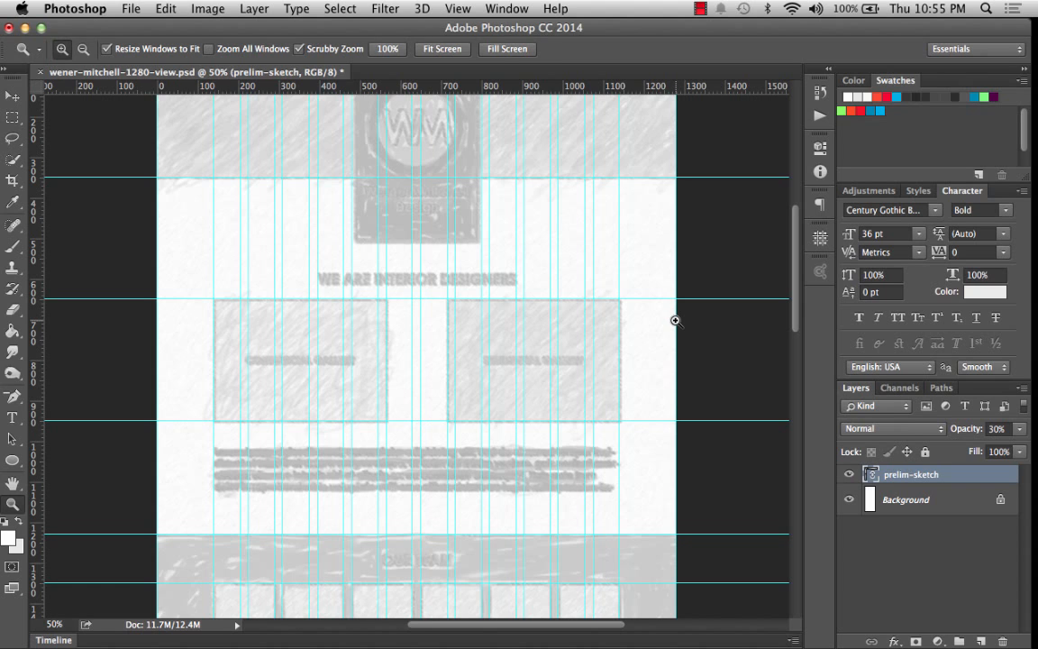
Try adding a horizontal guide at the logo badge's bottom edge, then undo it.
{"action": "scroll", "coordinate": [676, 320], "scroll_direction": "up", "scroll_amount": 5}
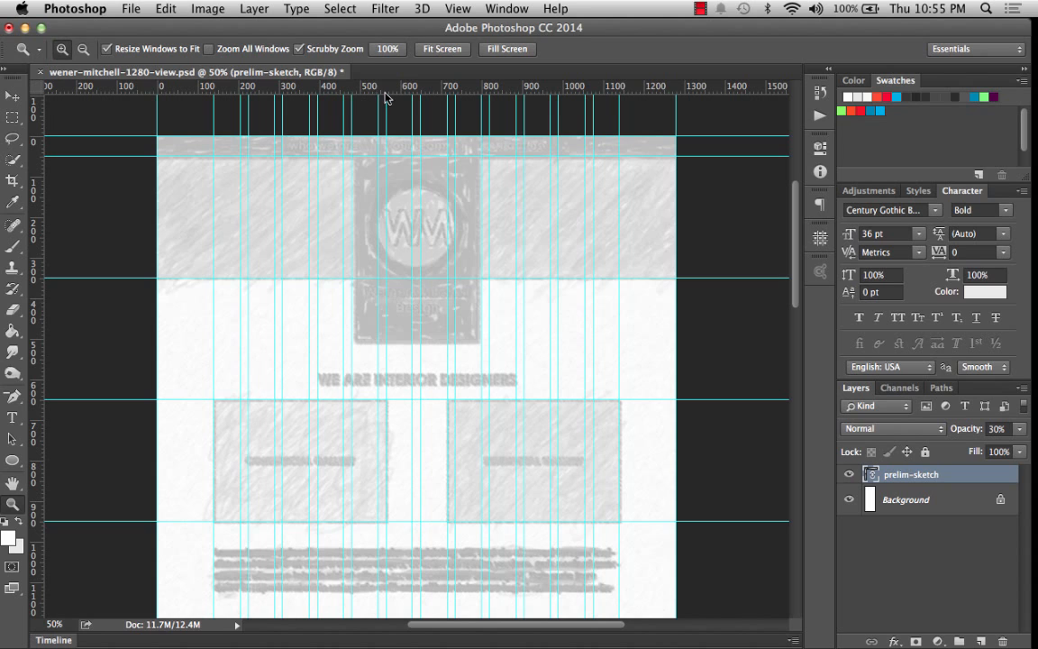
{"action": "left_click_drag", "start_coordinate": [390, 90], "coordinate": [455, 341]}
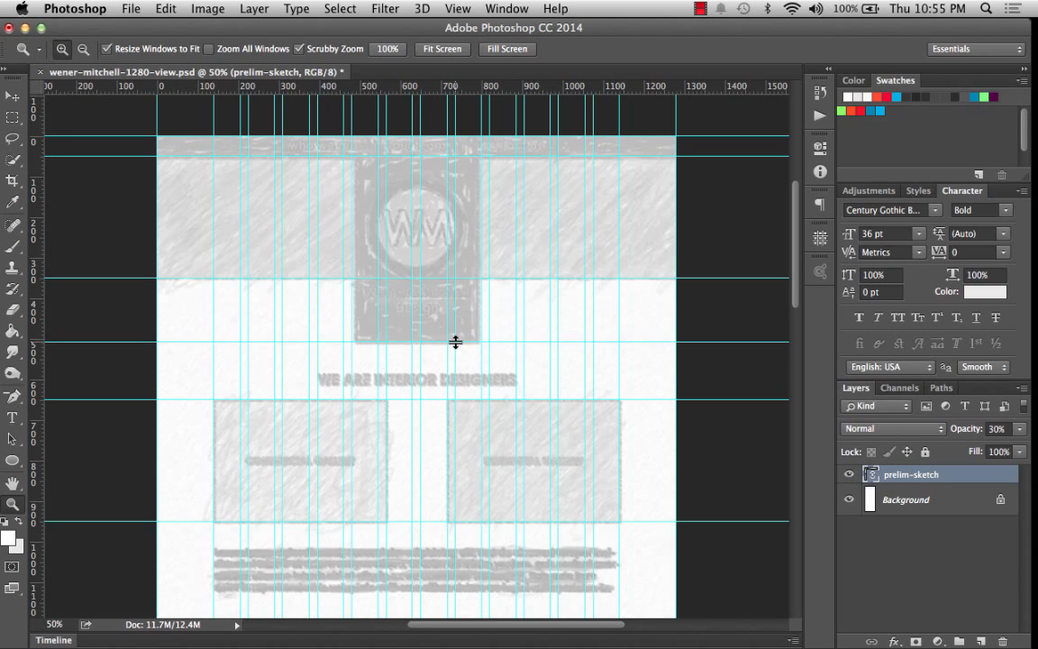
{"action": "key", "text": "super+z"}
Show the grid and add a horizontal guide at Y 510 px along the logo badge's bottom edge.
{"action": "left_click", "coordinate": [464, 7]}
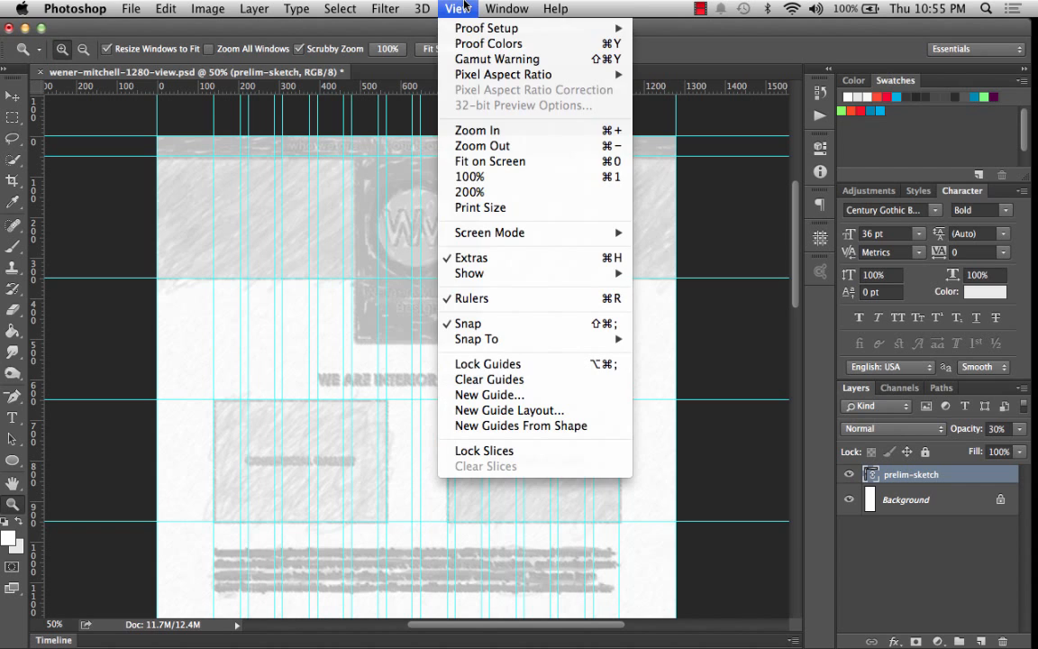
{"action": "mouse_move", "coordinate": [531, 274]}
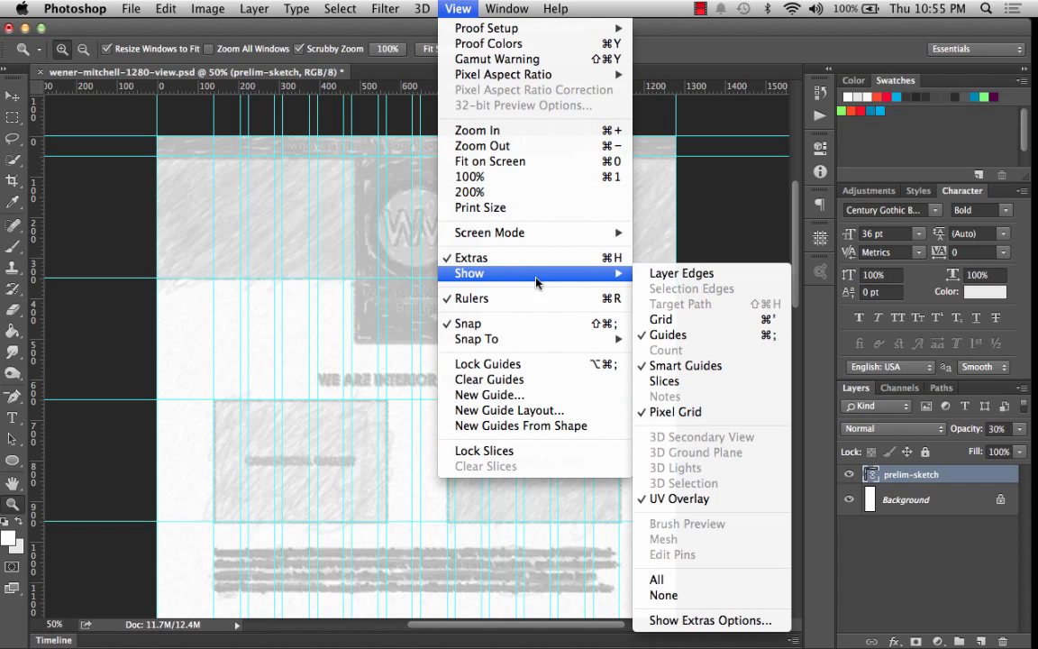
{"action": "left_click", "coordinate": [663, 319]}
{"action": "left_click_drag", "start_coordinate": [446, 88], "coordinate": [509, 343]}
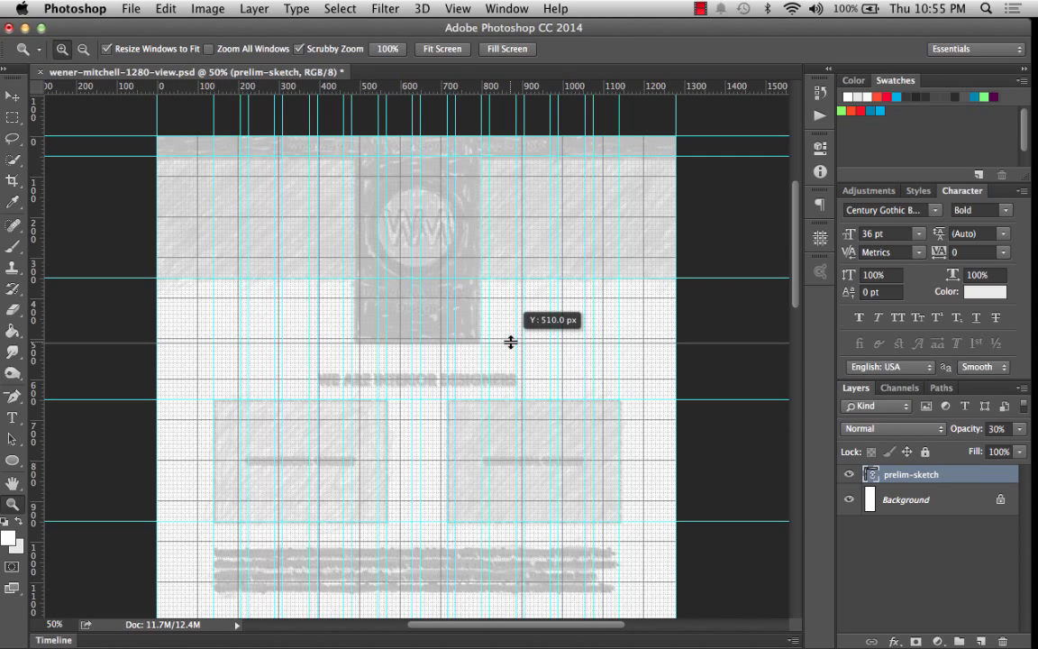
{"action": "left_click_drag", "start_coordinate": [510, 343], "coordinate": [513, 344]}
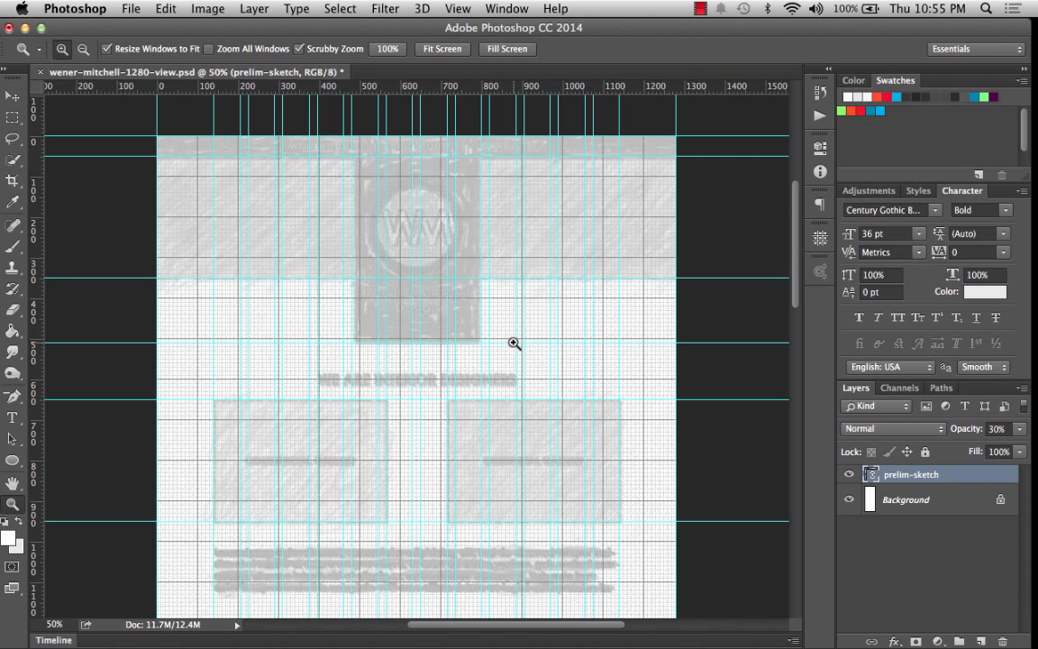
Hide the document grid.
{"action": "left_click", "coordinate": [457, 9]}
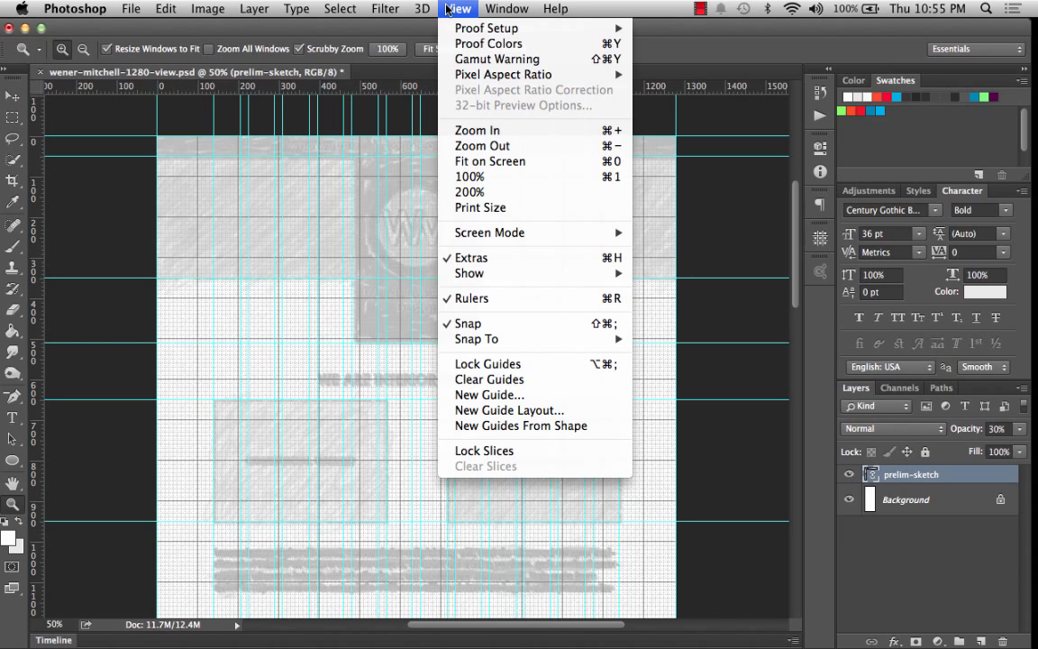
{"action": "mouse_move", "coordinate": [492, 270]}
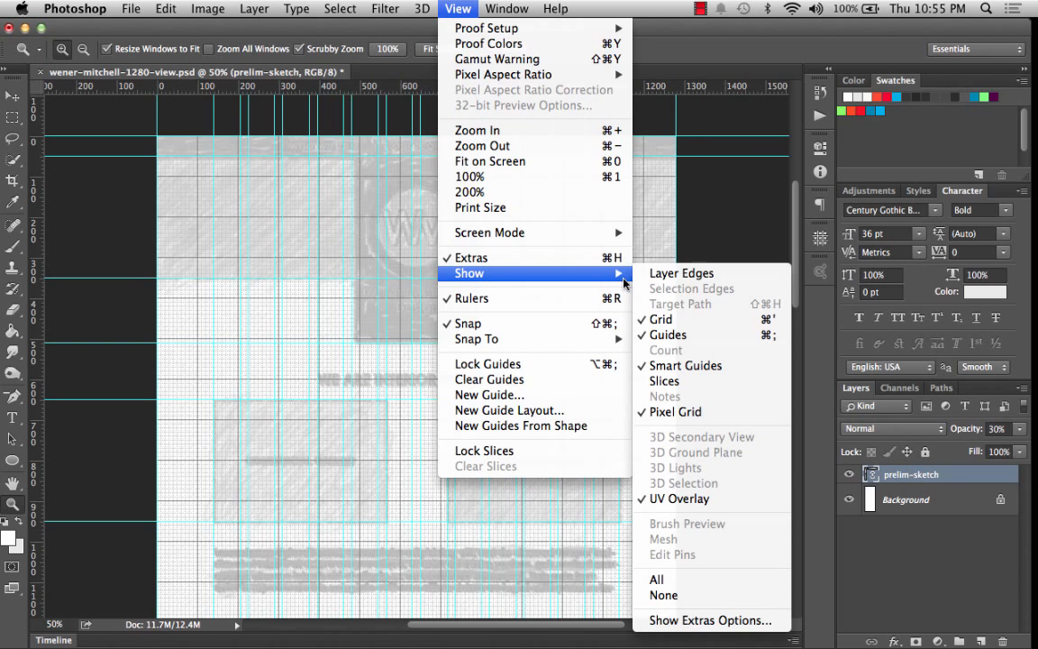
{"action": "left_click", "coordinate": [702, 319]}
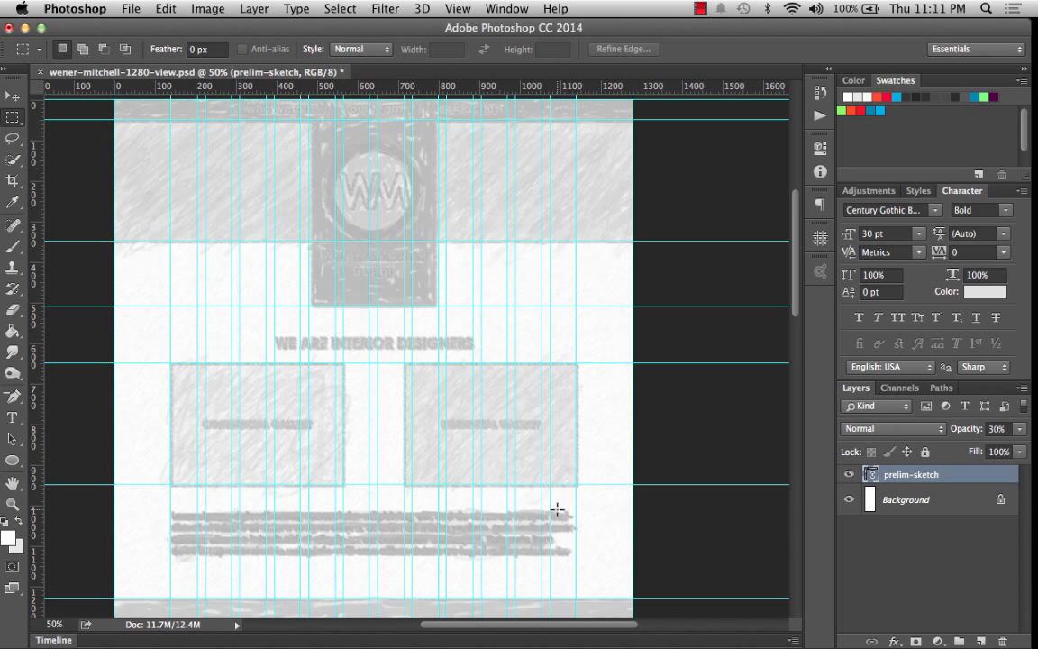
{"action": "scroll", "coordinate": [557, 510], "scroll_direction": "down", "scroll_amount": 15}
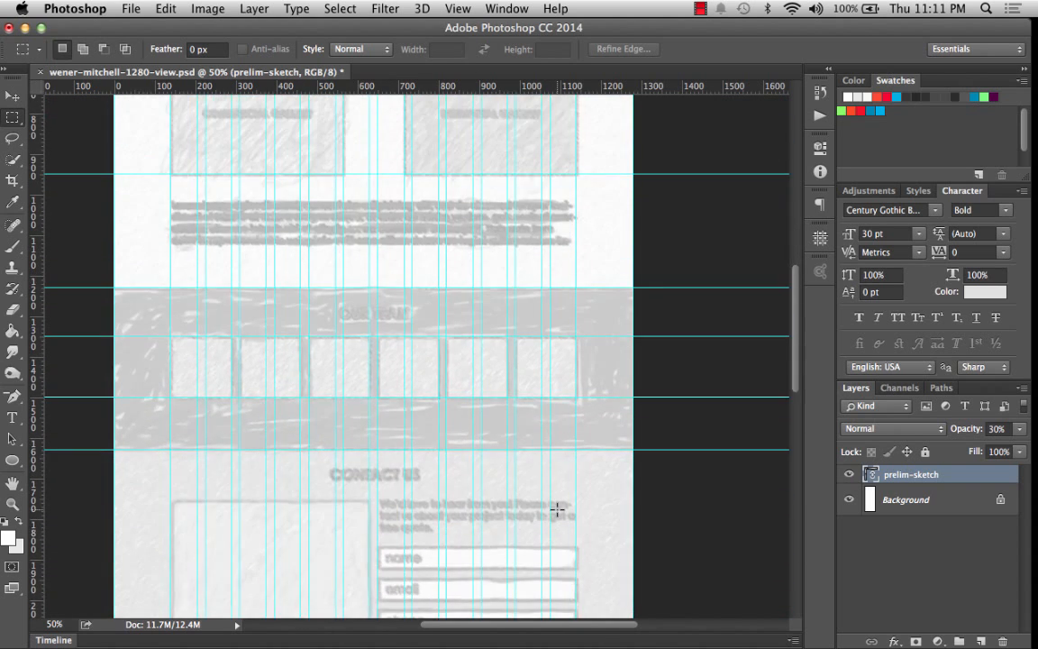
{"action": "scroll", "coordinate": [557, 509], "scroll_direction": "up", "scroll_amount": 15}
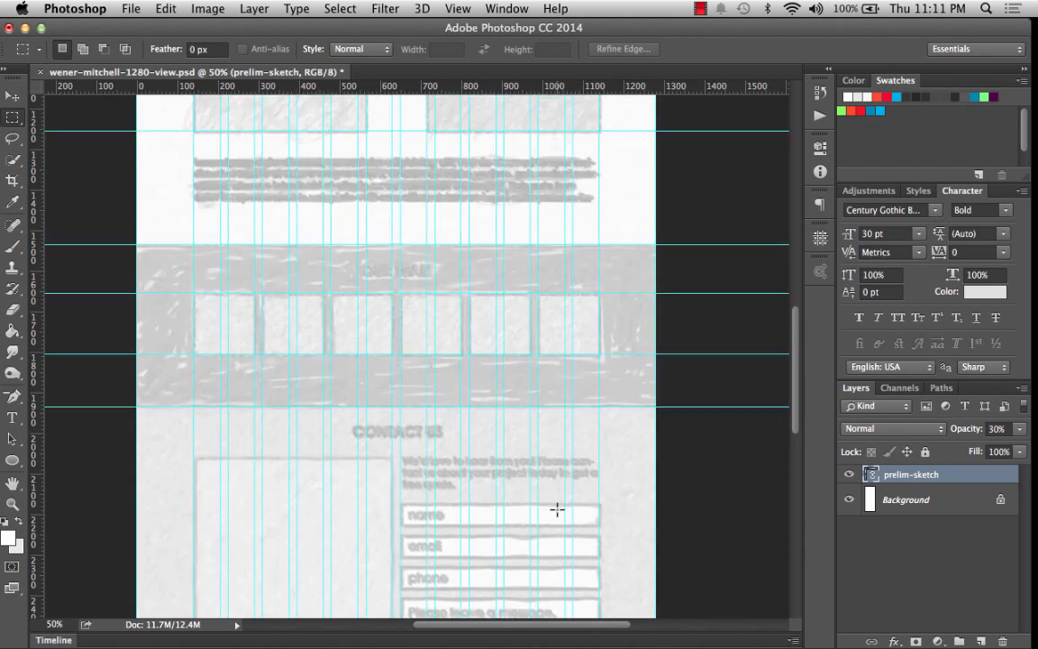
{"action": "scroll", "coordinate": [556, 510], "scroll_direction": "up", "scroll_amount": 5}
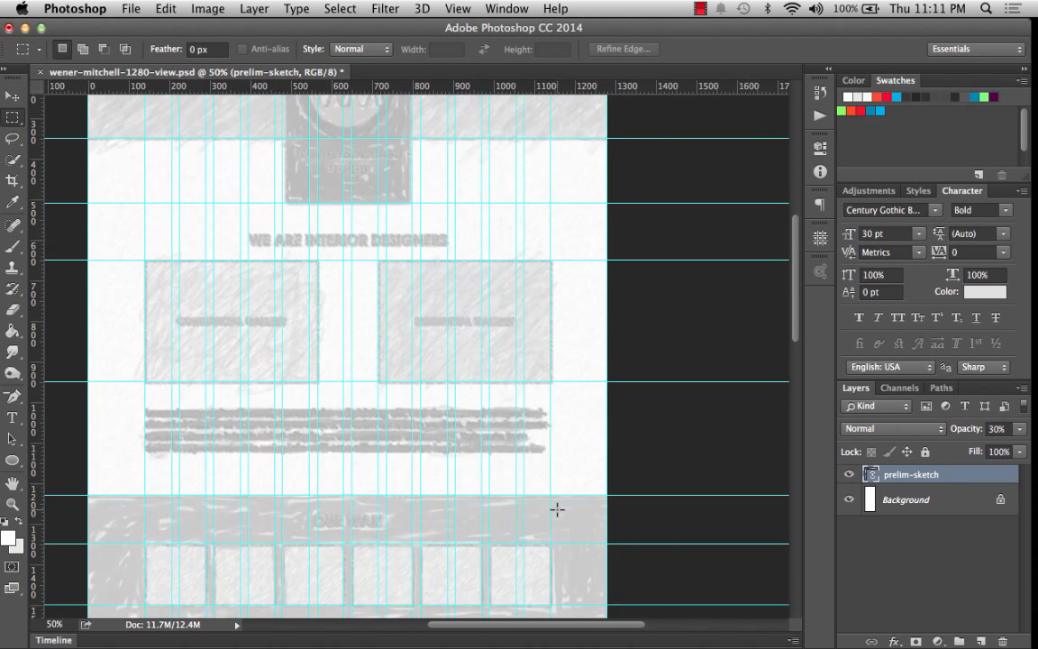
{"action": "scroll", "coordinate": [556, 510], "scroll_direction": "left", "scroll_amount": 1}
{"action": "scroll", "coordinate": [557, 510], "scroll_direction": "down", "scroll_amount": 3}
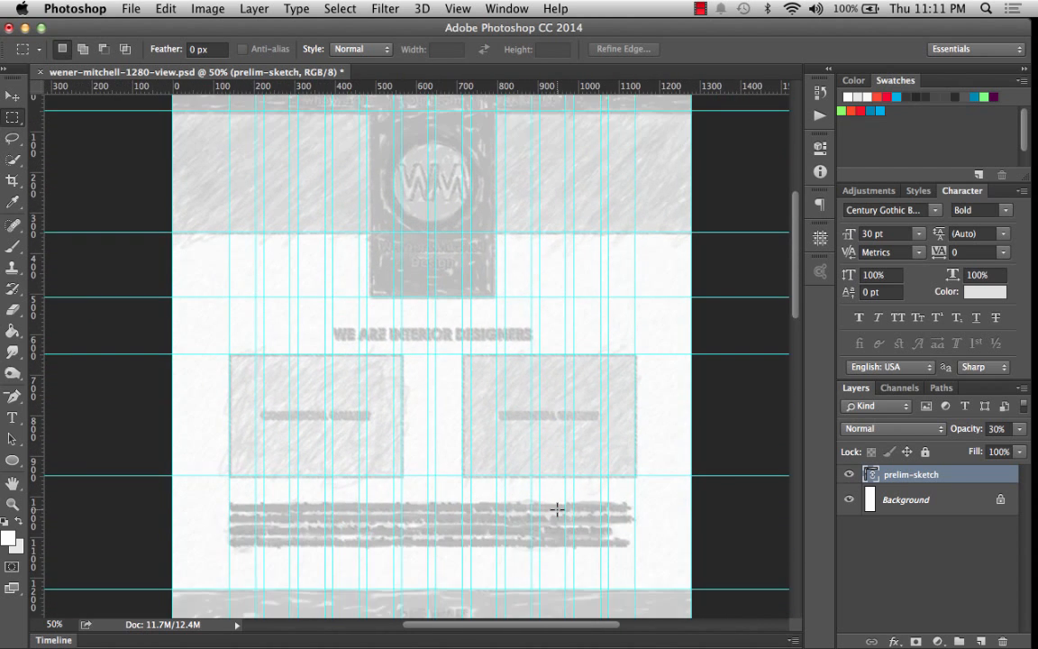
{"action": "scroll", "coordinate": [557, 510], "scroll_direction": "up", "scroll_amount": 2}
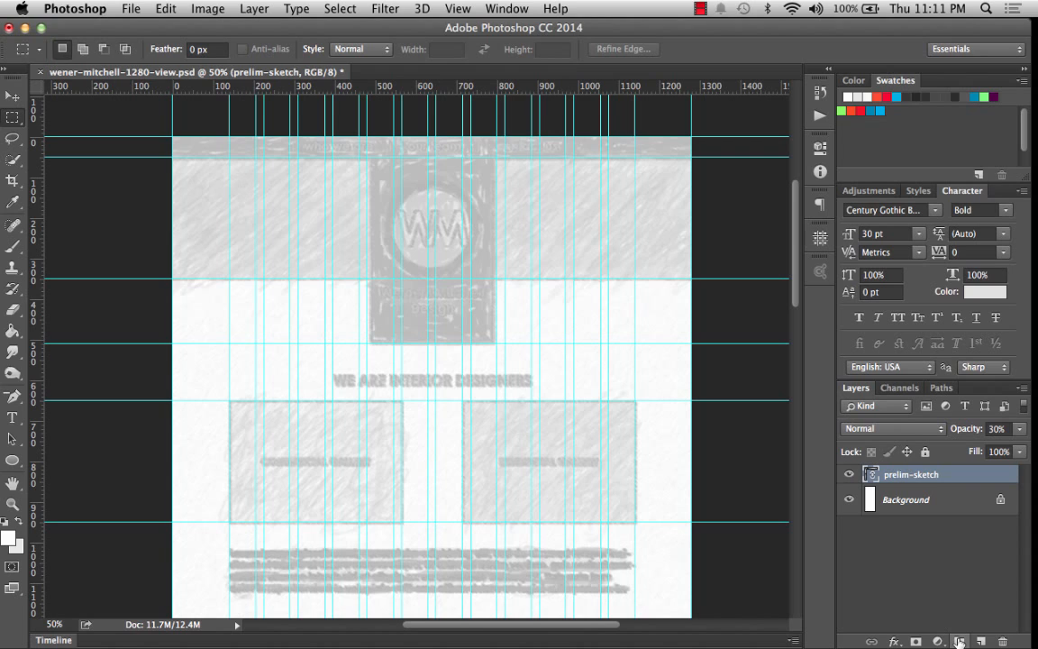
Undock and enlarge the Layers panel, then create a new empty layer group.
{"action": "left_click", "coordinate": [948, 579]}
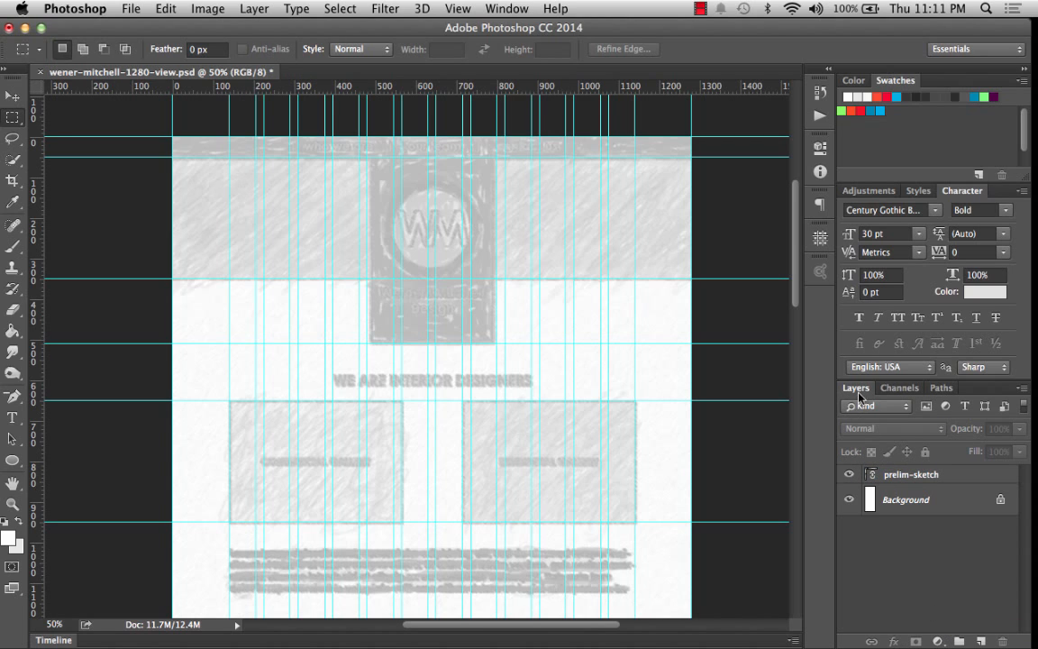
{"action": "left_click_drag", "start_coordinate": [858, 397], "coordinate": [606, 117]}
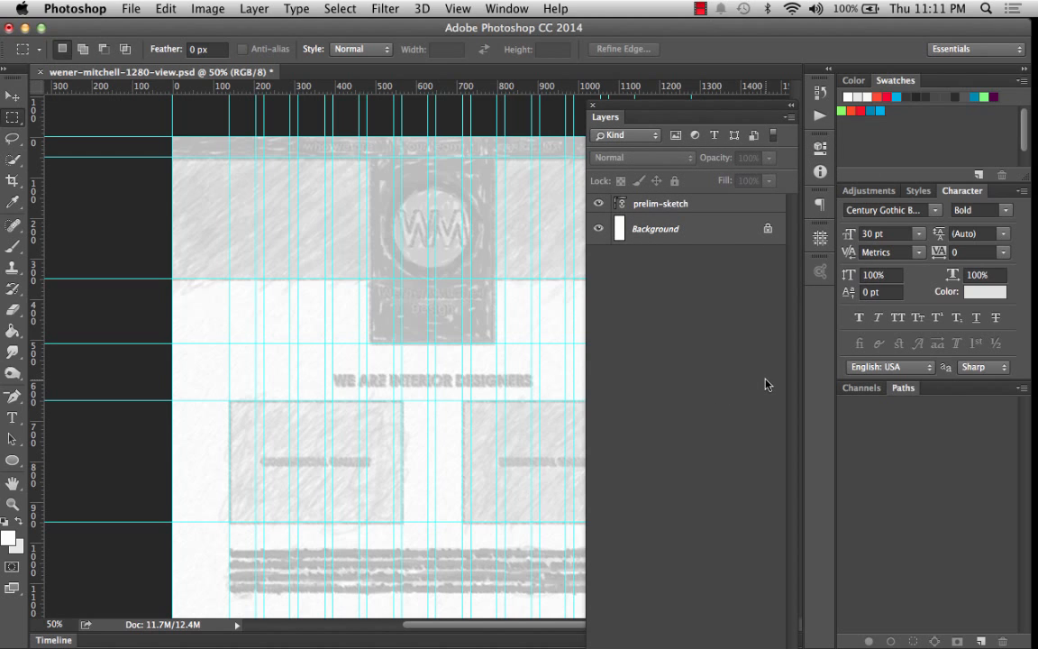
{"action": "left_click_drag", "start_coordinate": [651, 117], "coordinate": [650, 56]}
{"action": "left_click_drag", "start_coordinate": [787, 642], "coordinate": [785, 516]}
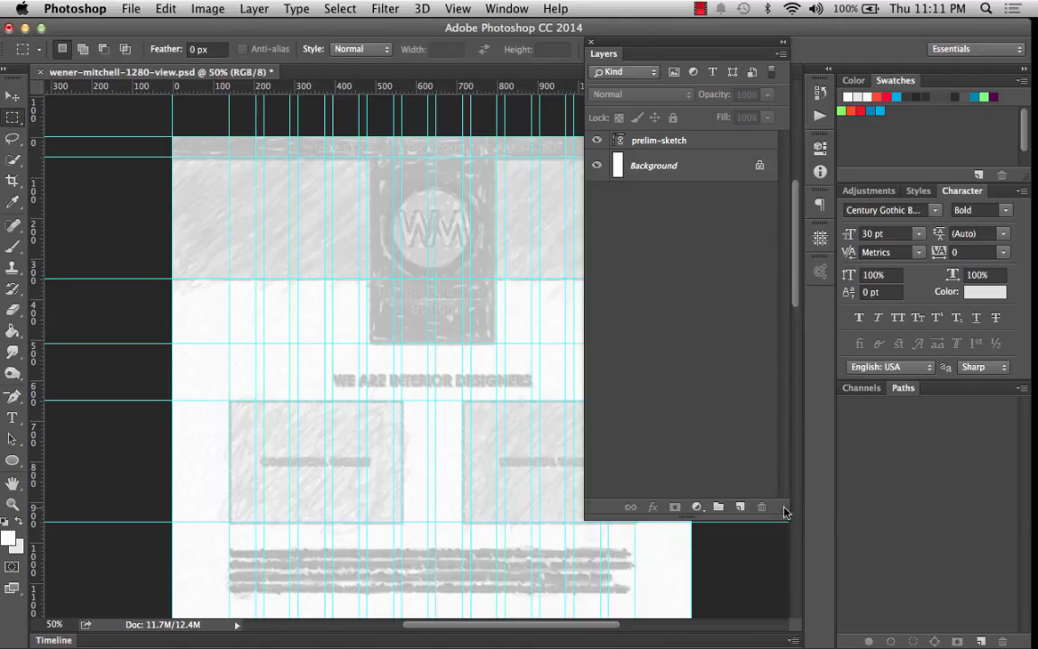
{"action": "left_click", "coordinate": [718, 508]}
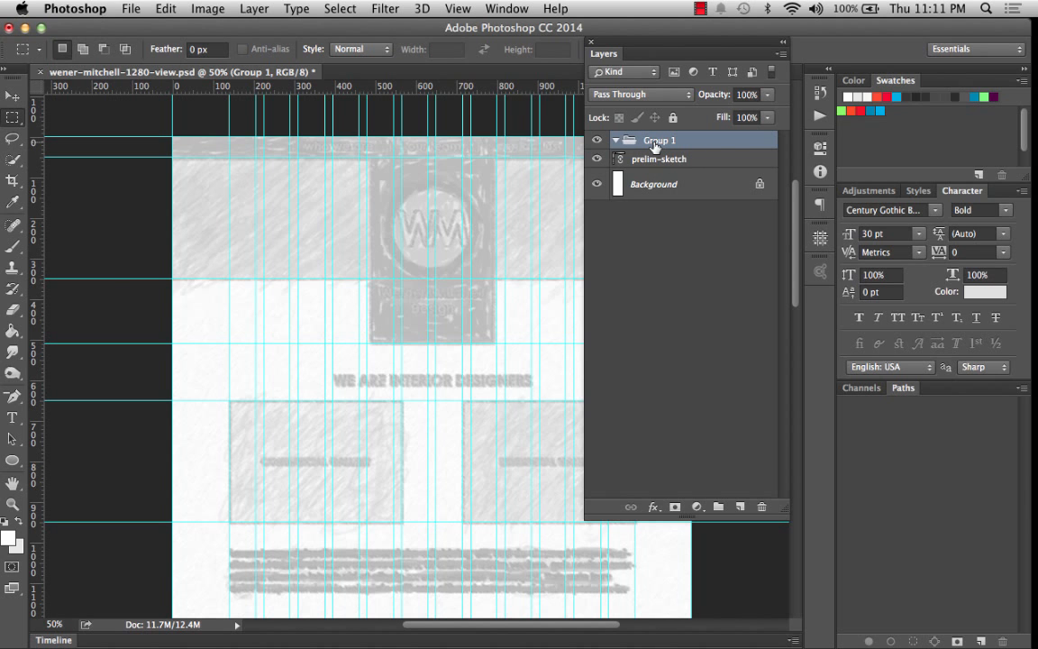
Switch to Notes and review the planned layer groups under Setting Up Vector Wireframe Elements.
{"action": "left_click", "coordinate": [33, 241]}
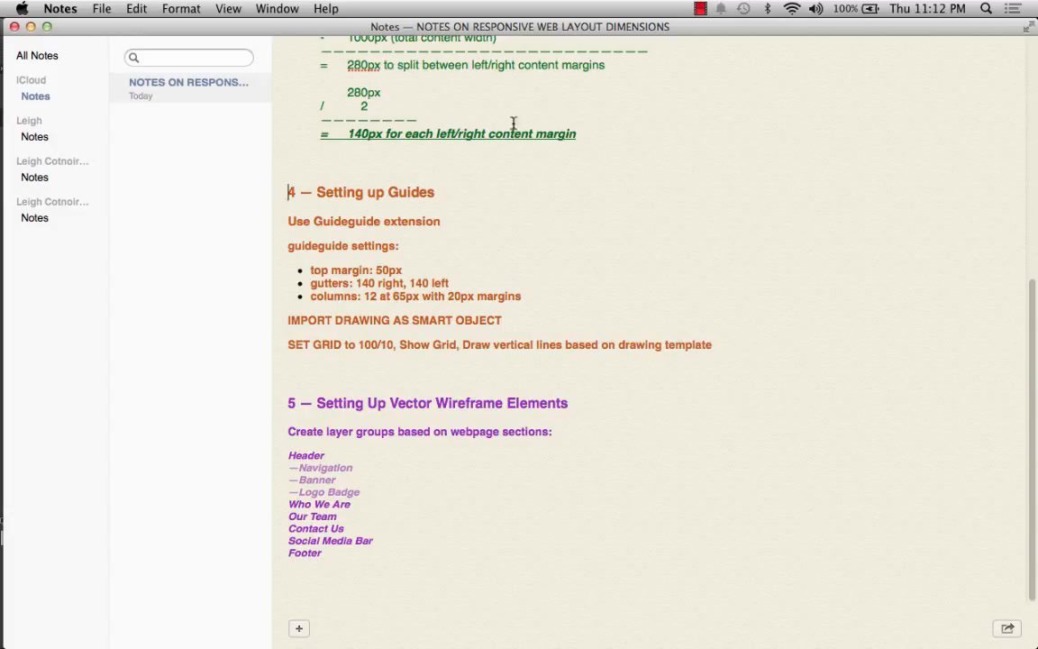
{"action": "left_click_drag", "start_coordinate": [581, 132], "coordinate": [296, 132]}
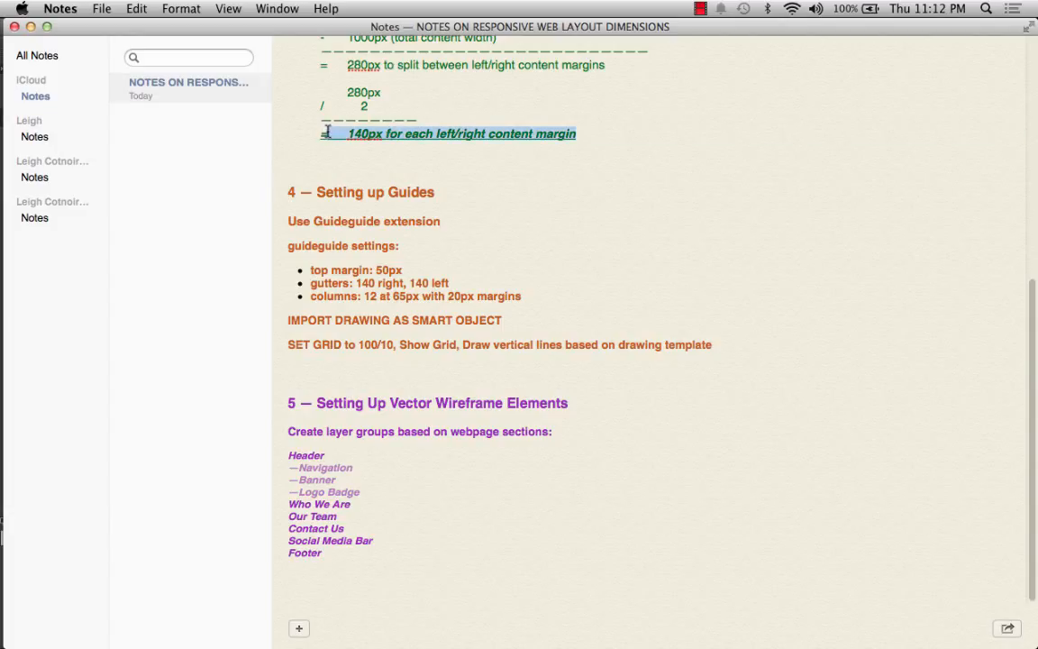
{"action": "left_click_drag", "start_coordinate": [287, 192], "coordinate": [749, 361]}
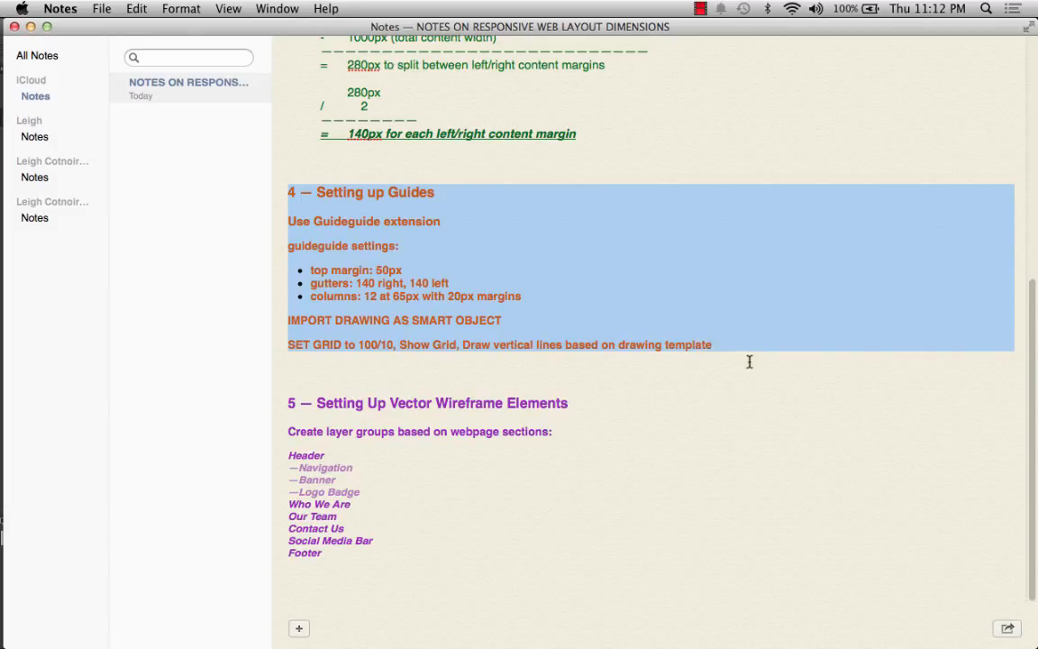
{"action": "triple_click", "coordinate": [394, 342]}
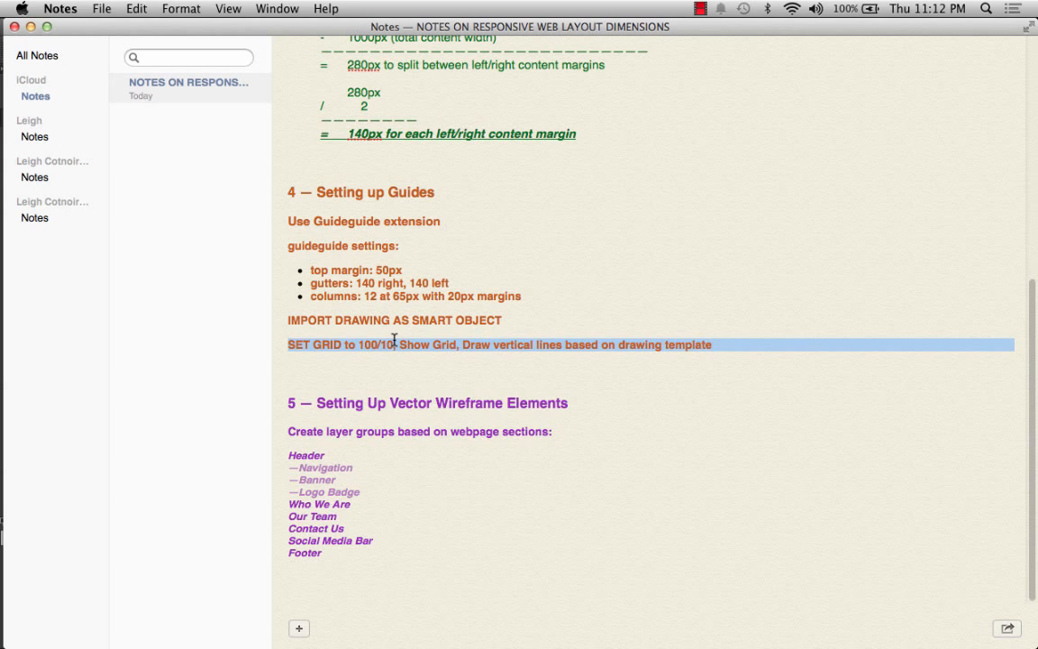
{"action": "left_click", "coordinate": [313, 402]}
{"action": "triple_click", "coordinate": [314, 402]}
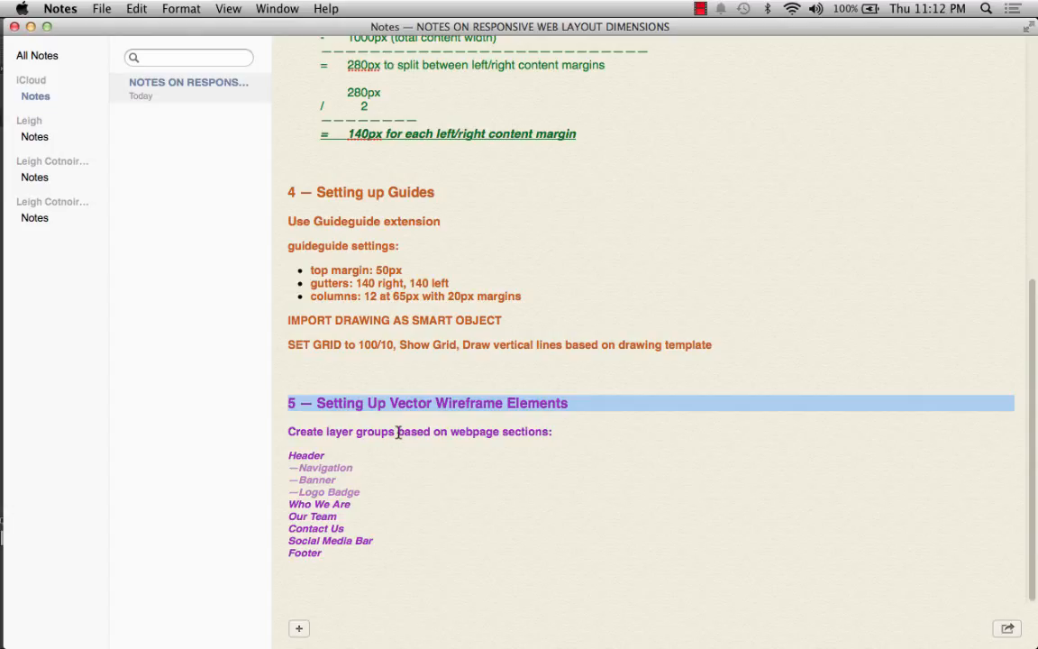
{"action": "left_click", "coordinate": [360, 431]}
{"action": "triple_click", "coordinate": [359, 432]}
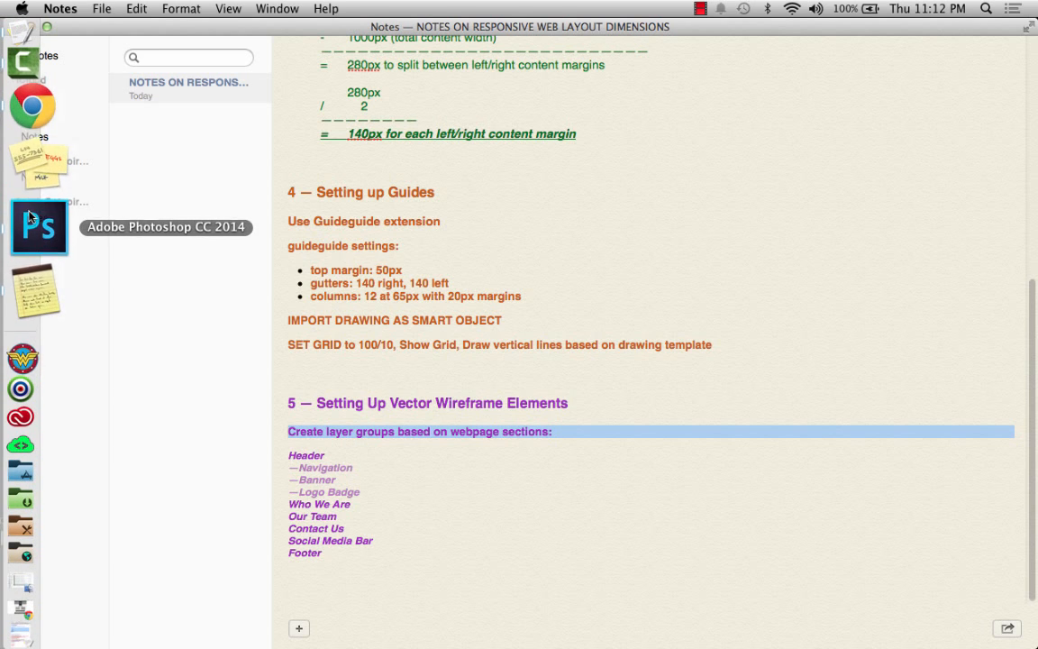
Return to Photoshop, rename the new group Header, and collapse it.
{"action": "left_click", "coordinate": [37, 224]}
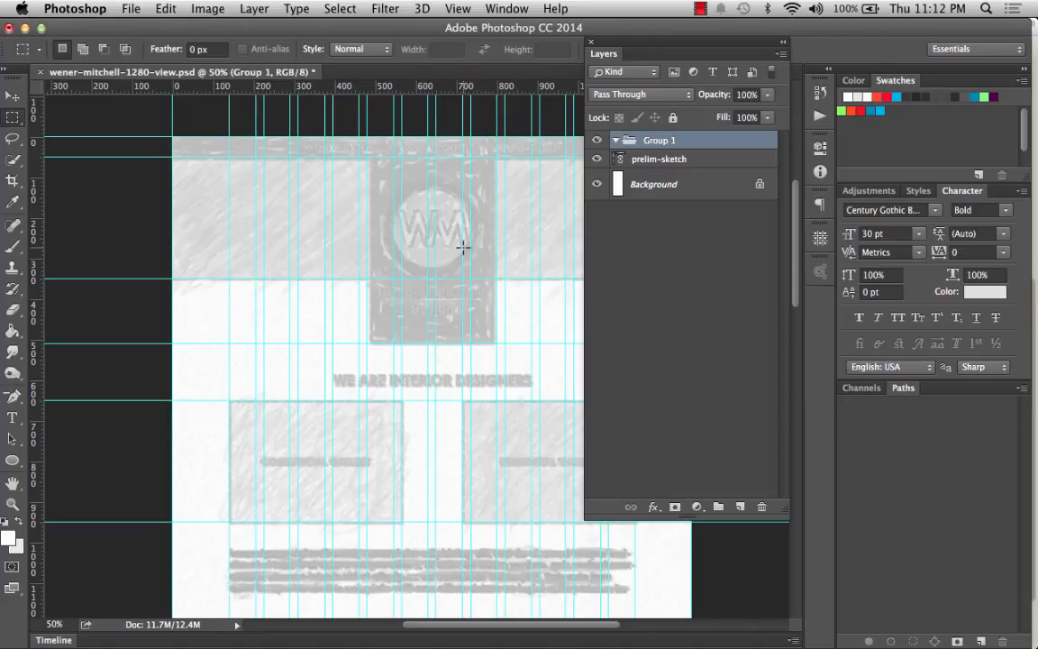
{"action": "double_click", "coordinate": [655, 141]}
{"action": "type", "text": "He"}
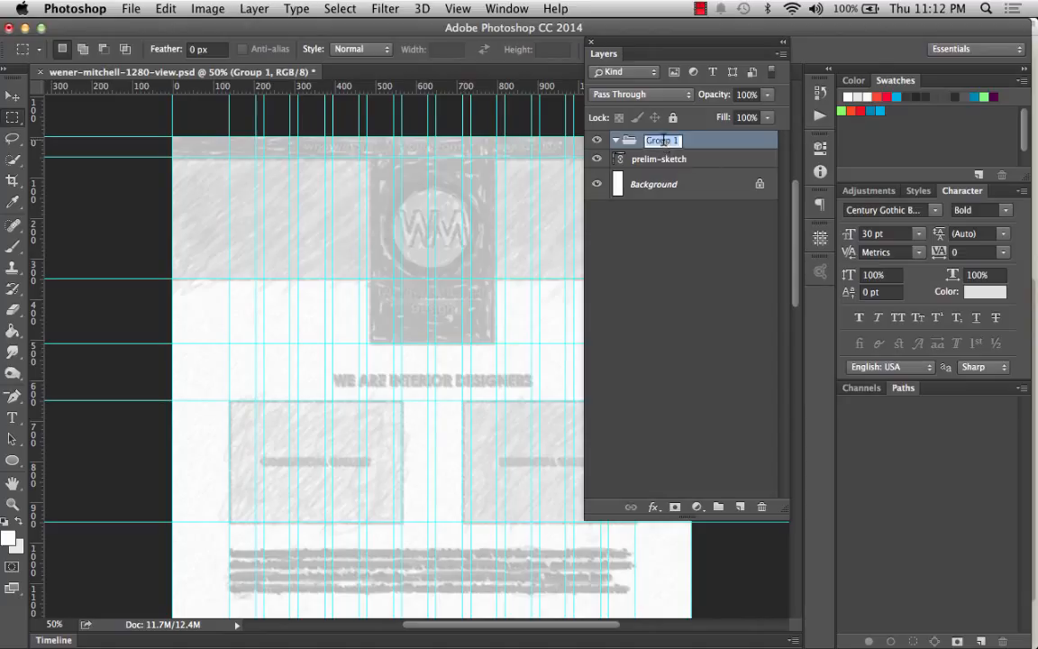
{"action": "type", "text": "ade"}
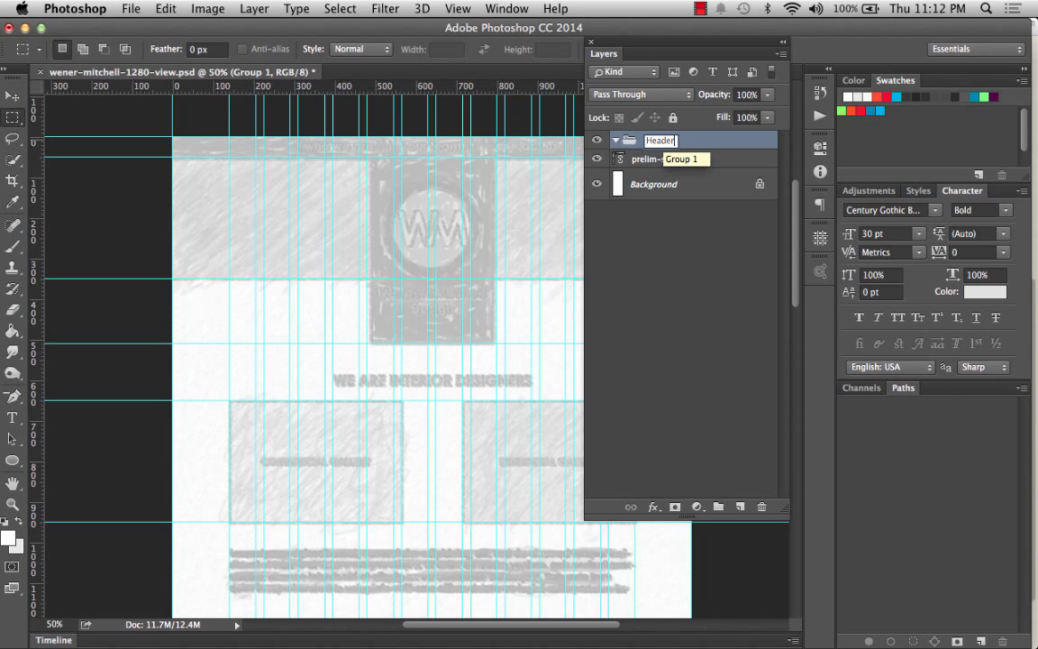
{"action": "type", "text": "r"}
{"action": "key", "text": "Return"}
{"action": "left_click", "coordinate": [615, 141]}
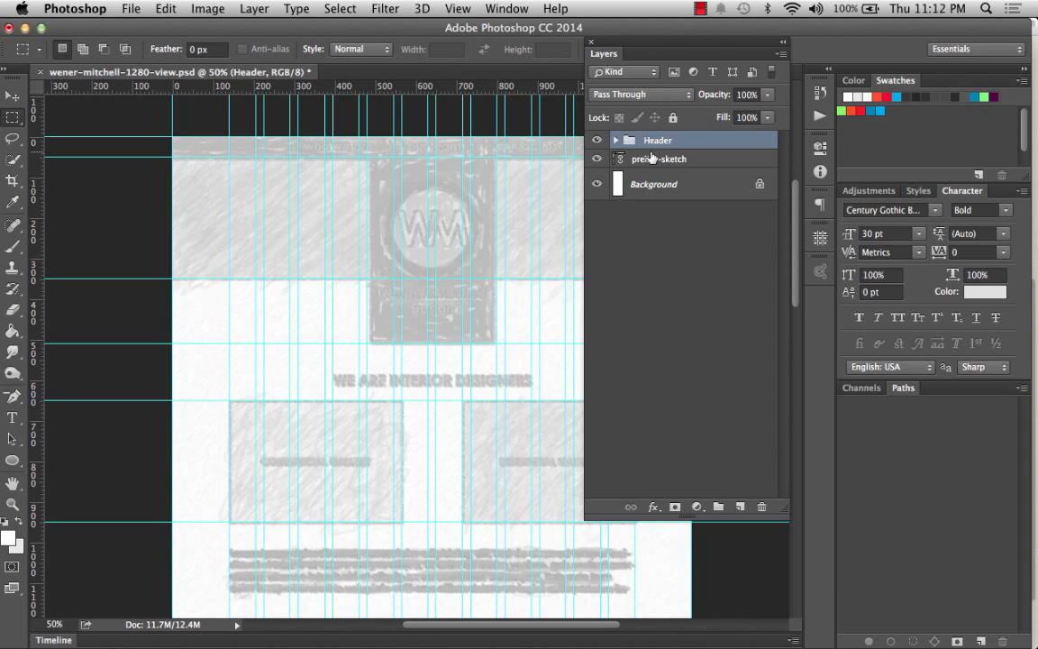
Create another layer group above Header and name it Who We Are.
{"action": "left_click", "coordinate": [719, 507]}
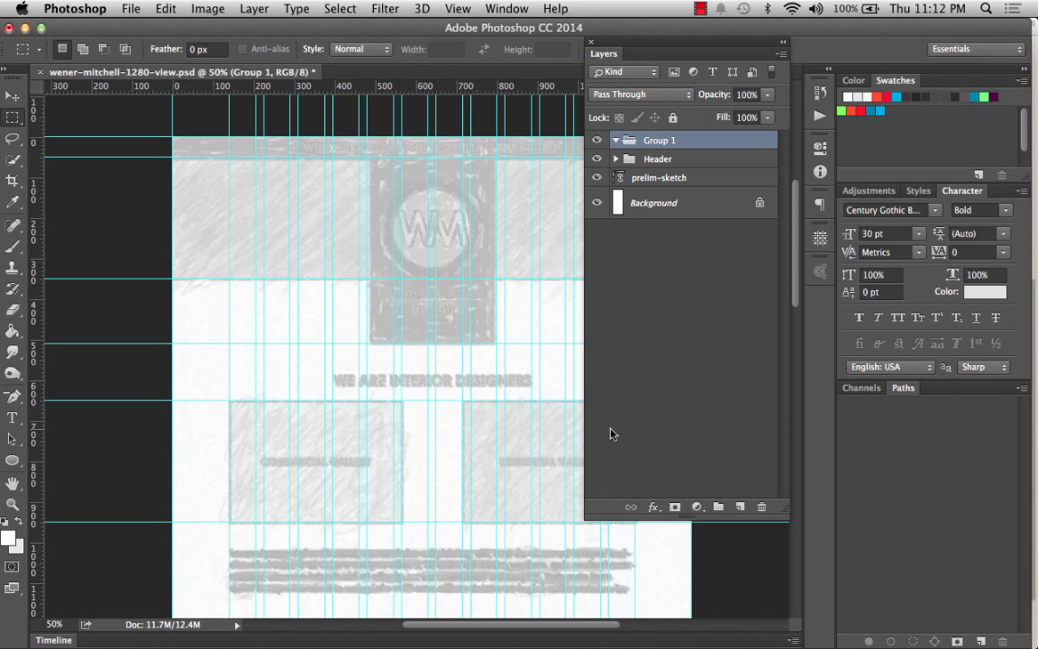
{"action": "double_click", "coordinate": [676, 141]}
{"action": "type", "text": "Who We Are"}
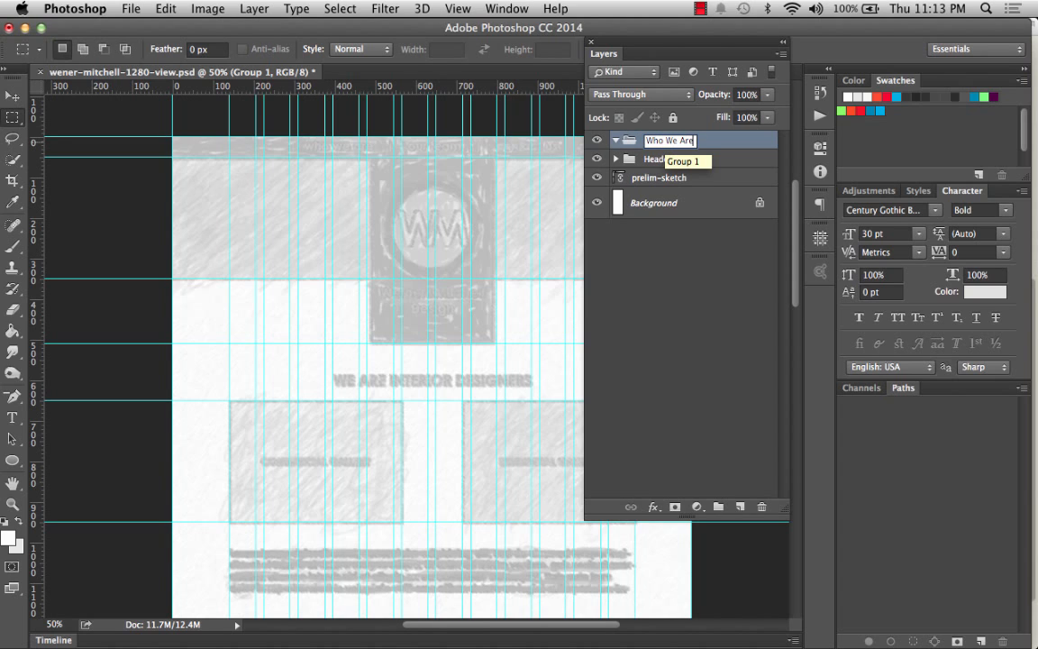
{"action": "key", "text": "Return"}
{"action": "scroll", "coordinate": [554, 341], "scroll_direction": "down", "scroll_amount": 3}
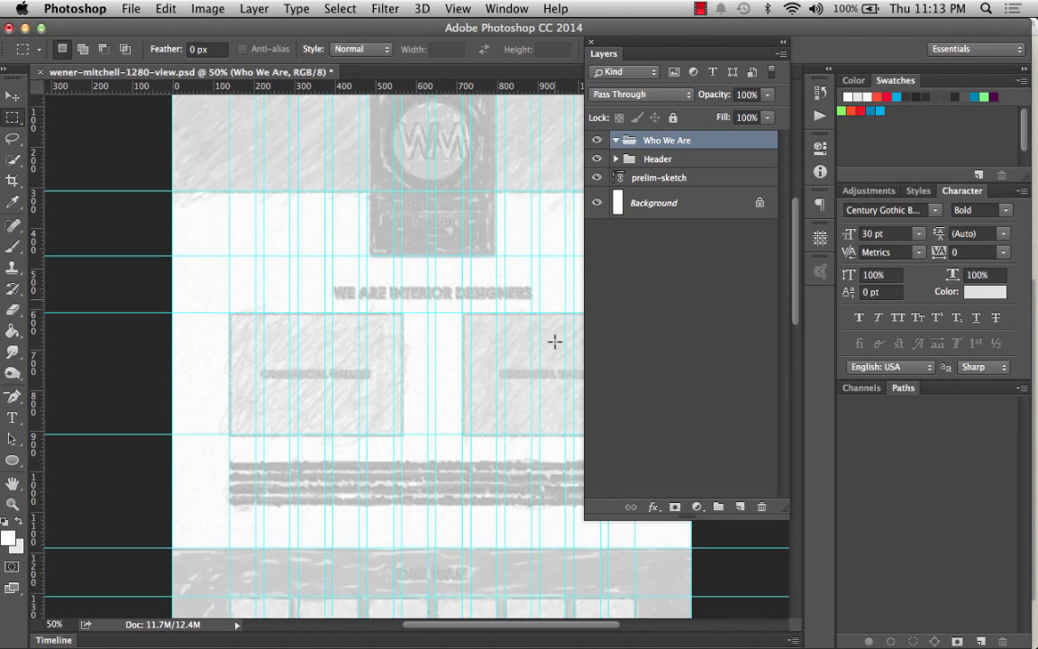
{"action": "scroll", "coordinate": [554, 342], "scroll_direction": "down", "scroll_amount": 3}
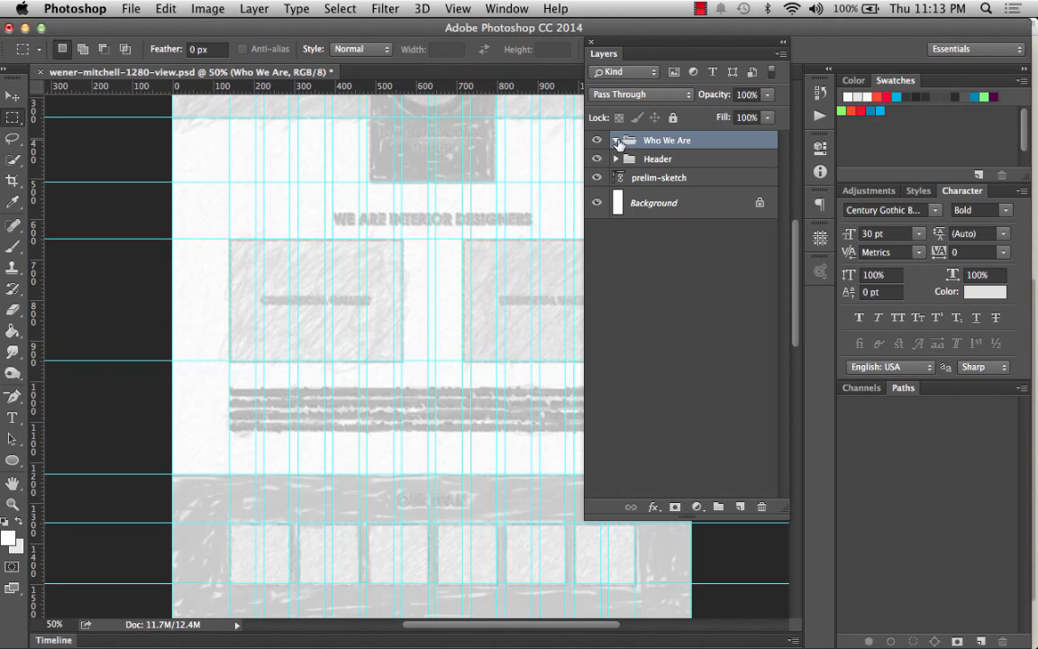
Create a new layer group above Who We Are and name it Our Team.
{"action": "left_click", "coordinate": [719, 507]}
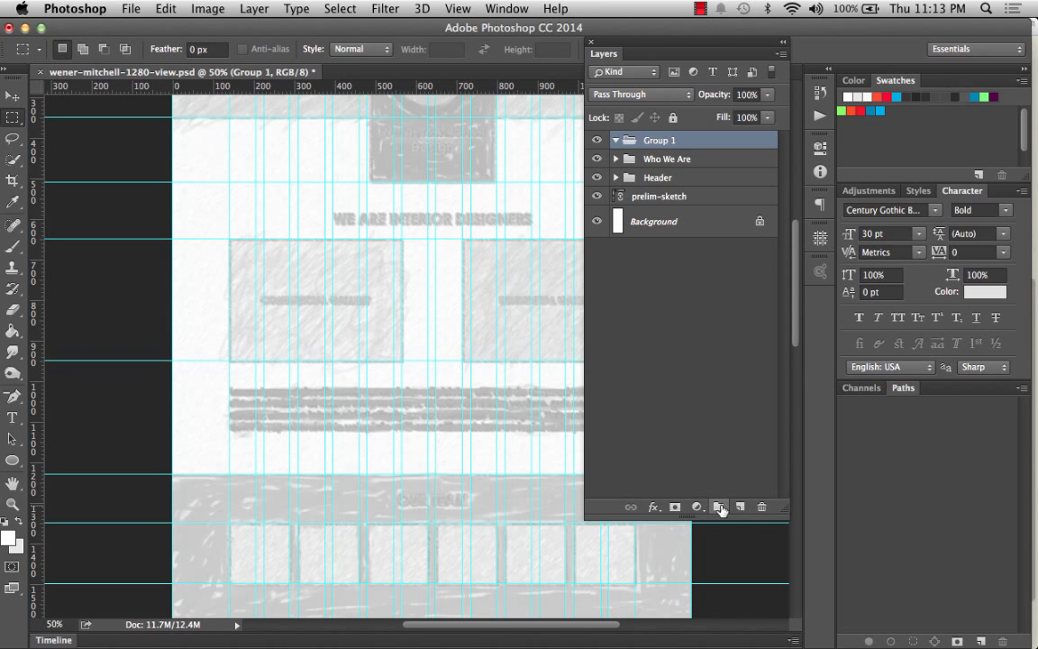
{"action": "scroll", "coordinate": [400, 473], "scroll_direction": "down", "scroll_amount": 6}
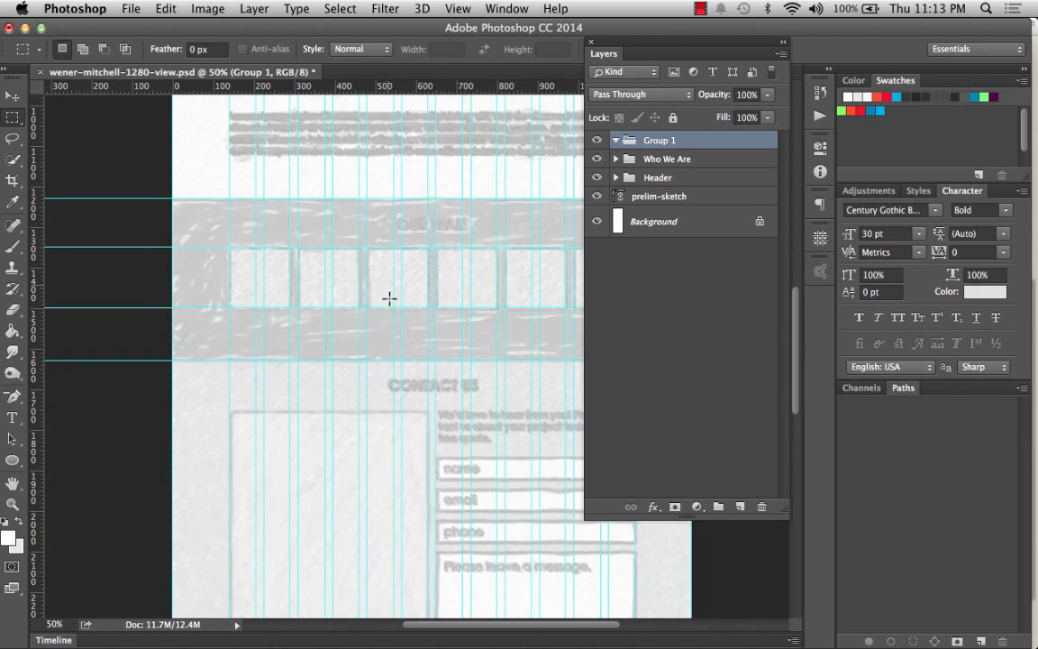
{"action": "double_click", "coordinate": [664, 140]}
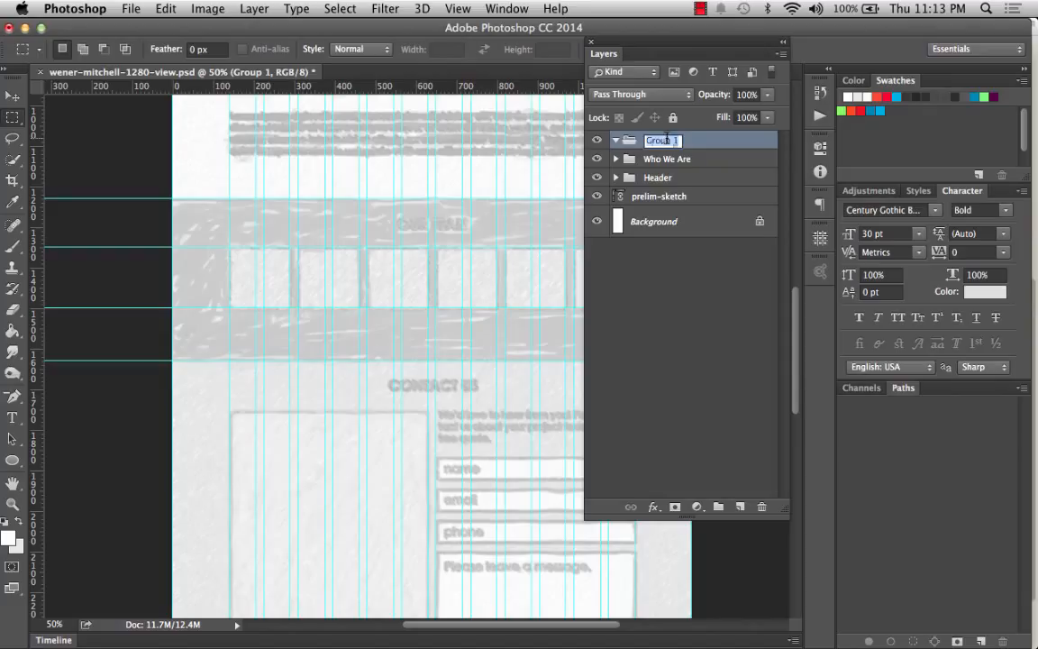
{"action": "type", "text": "Our Team"}
{"action": "key", "text": "Return"}
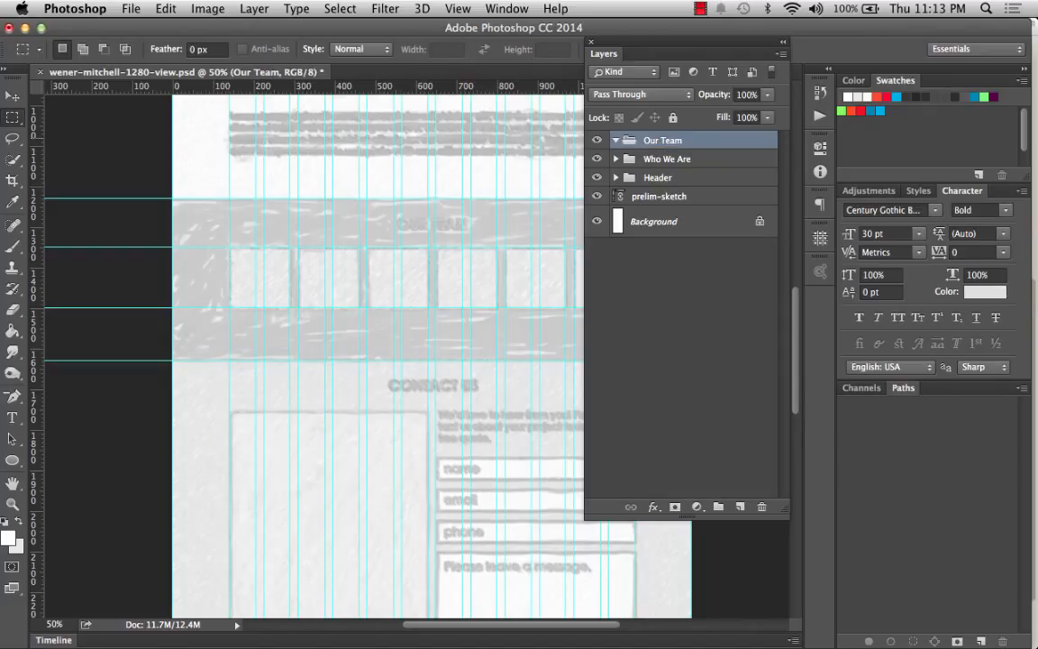
Add another layer group on top, name it Contact Us, and collapse it.
{"action": "left_click", "coordinate": [718, 507]}
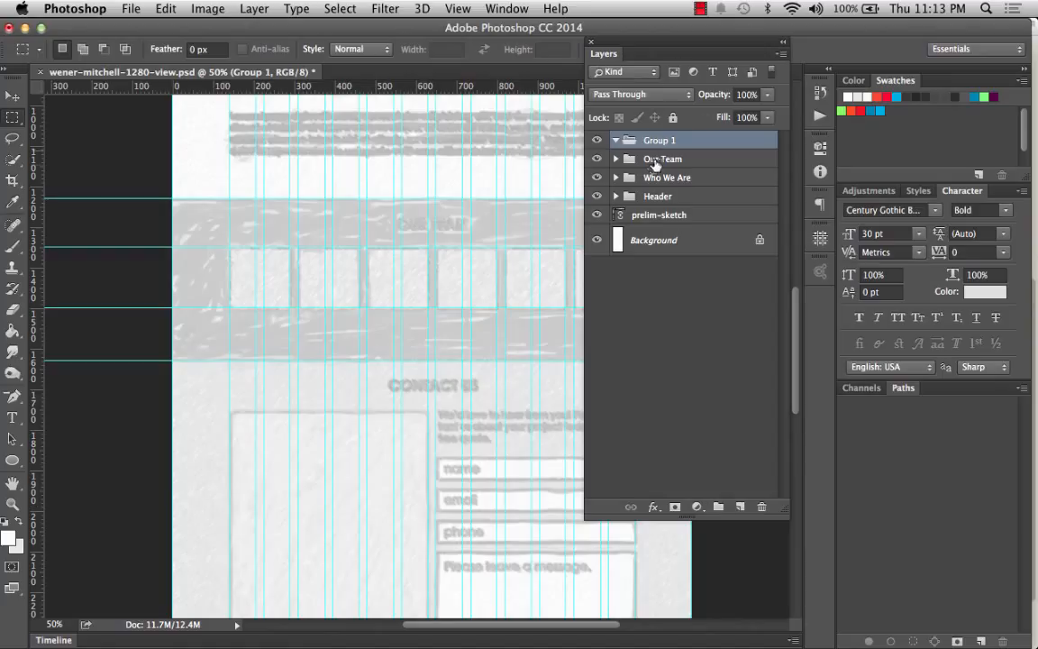
{"action": "double_click", "coordinate": [658, 140]}
{"action": "type", "text": "Contact Us"}
{"action": "key", "text": "Return"}
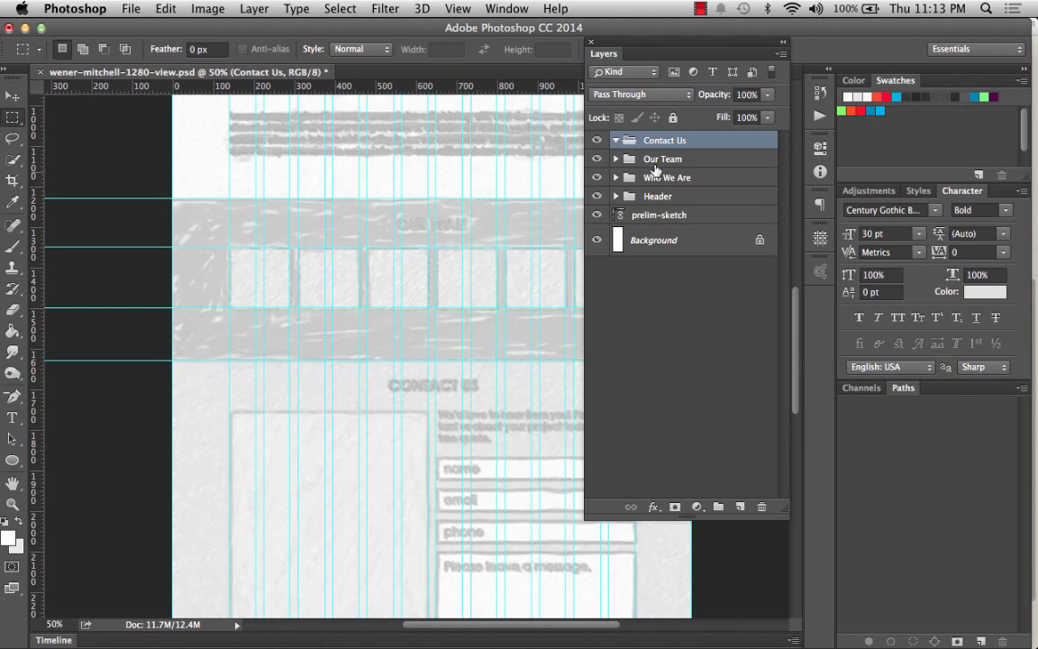
{"action": "left_click", "coordinate": [616, 141]}
{"action": "scroll", "coordinate": [510, 479], "scroll_direction": "down", "scroll_amount": 10}
{"action": "scroll", "coordinate": [510, 478], "scroll_direction": "up", "scroll_amount": 3}
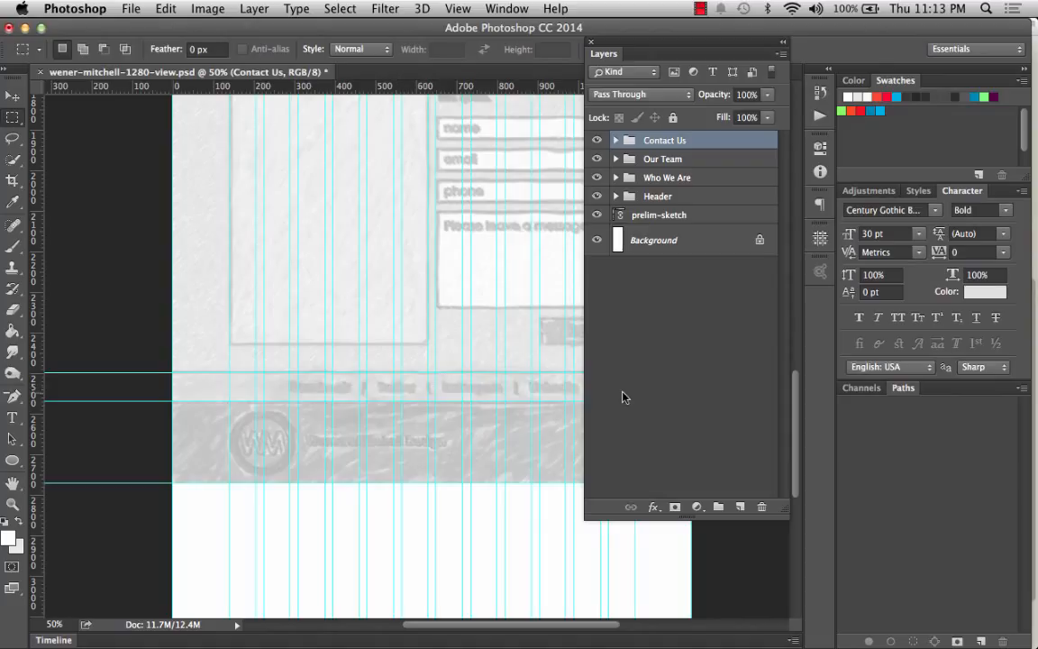
Create a new layer group above Contact Us and name it Social Media Bar.
{"action": "left_click", "coordinate": [718, 506]}
{"action": "double_click", "coordinate": [659, 142]}
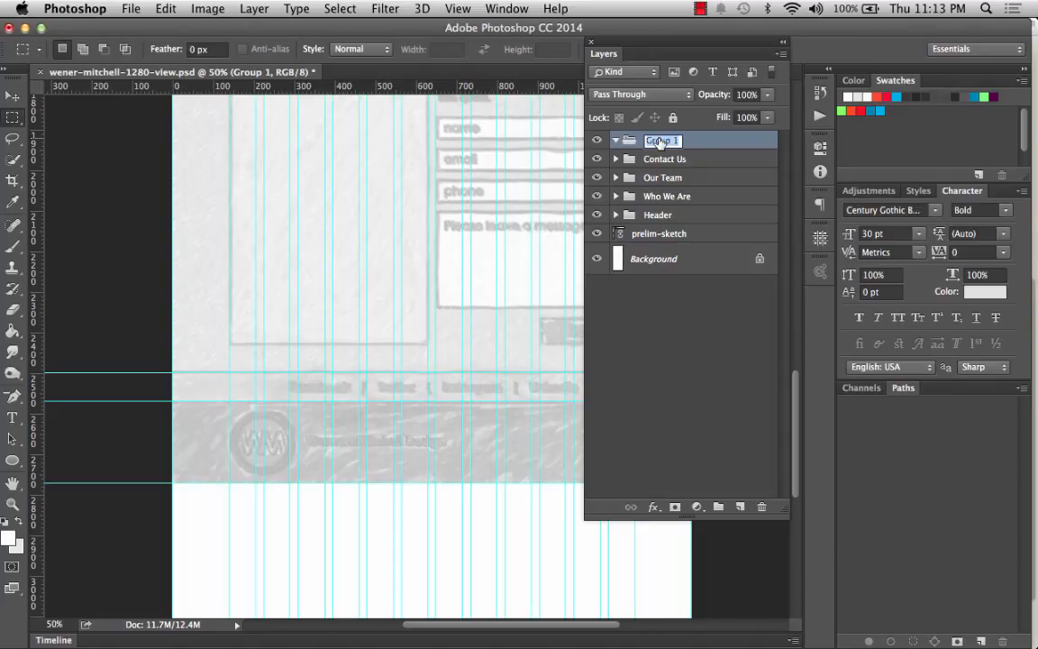
{"action": "type", "text": "Social"}
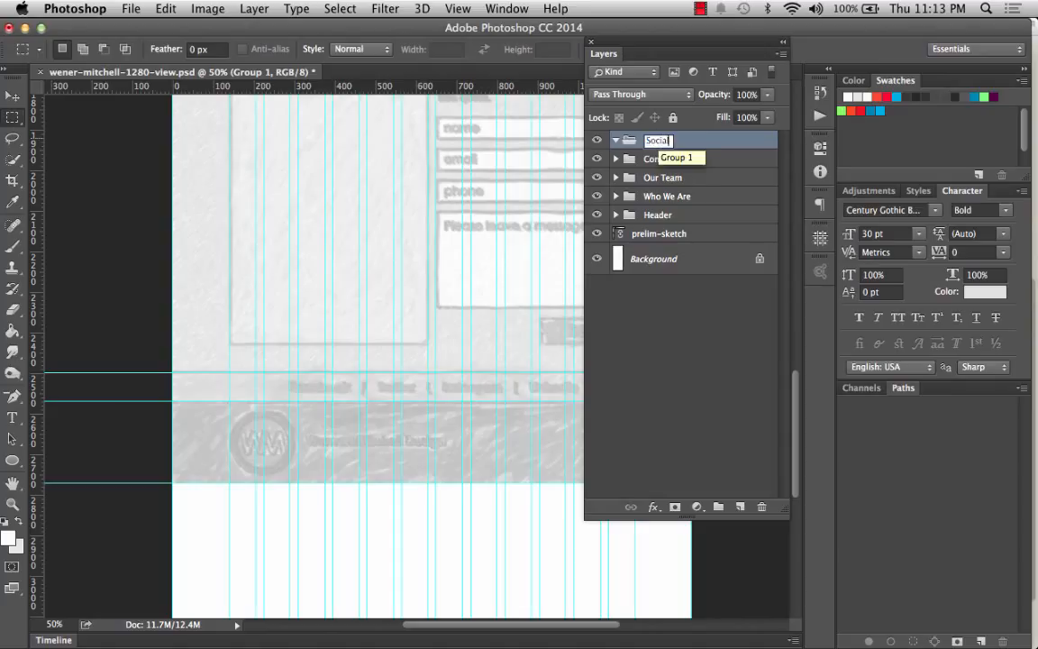
{"action": "type", "text": " Media Bar"}
{"action": "key", "text": "Return"}
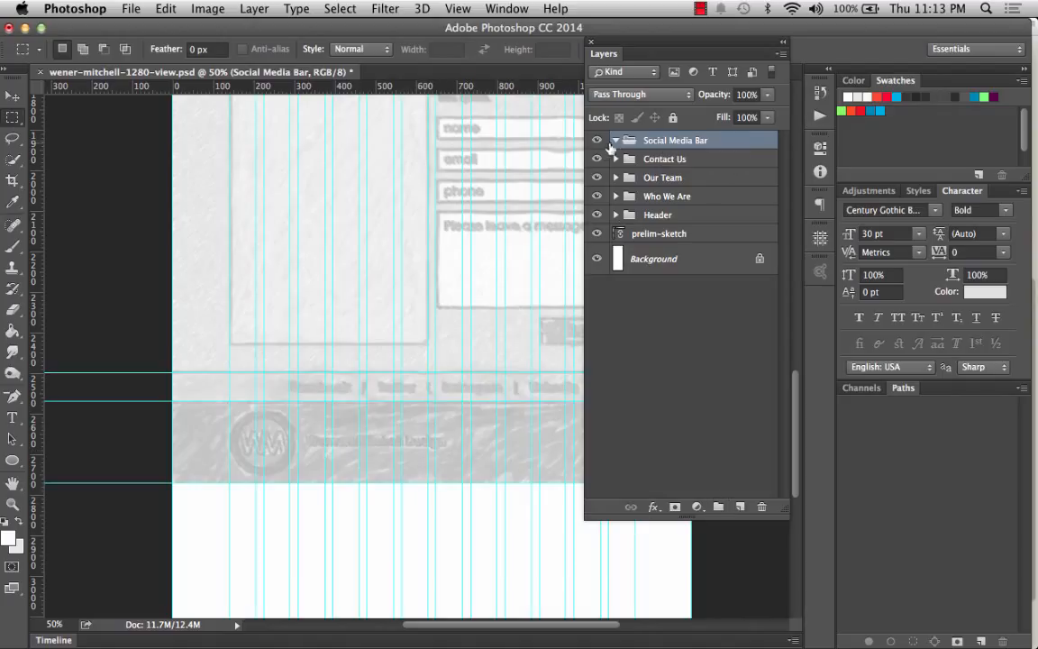
Add a top layer group named Footer and collapse it.
{"action": "left_click", "coordinate": [718, 507]}
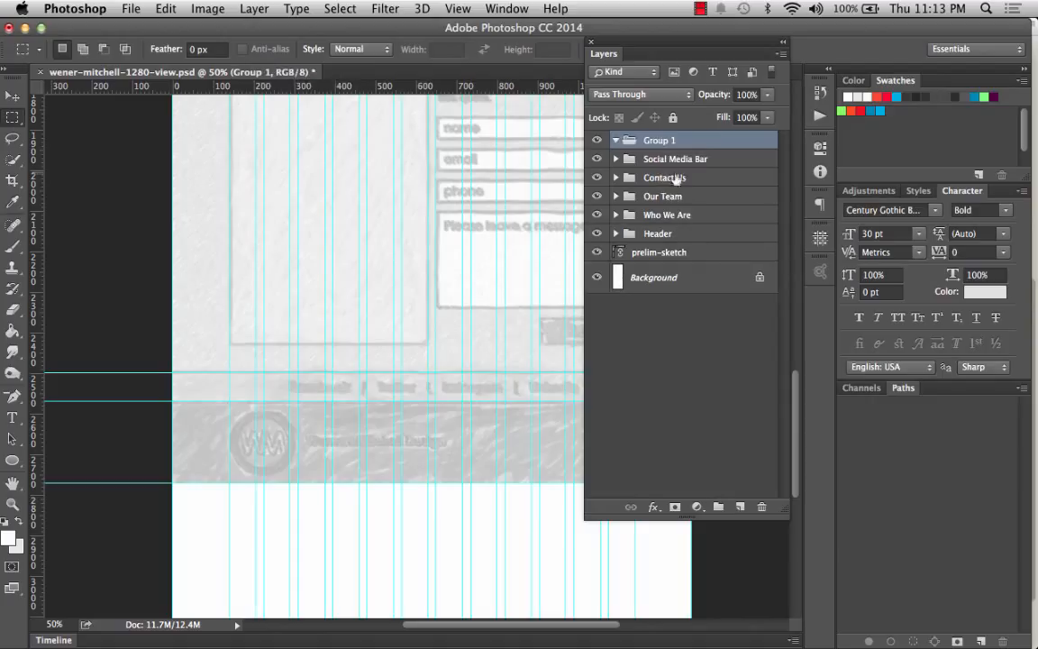
{"action": "double_click", "coordinate": [662, 140]}
{"action": "type", "text": "Footer"}
{"action": "key", "text": "Return"}
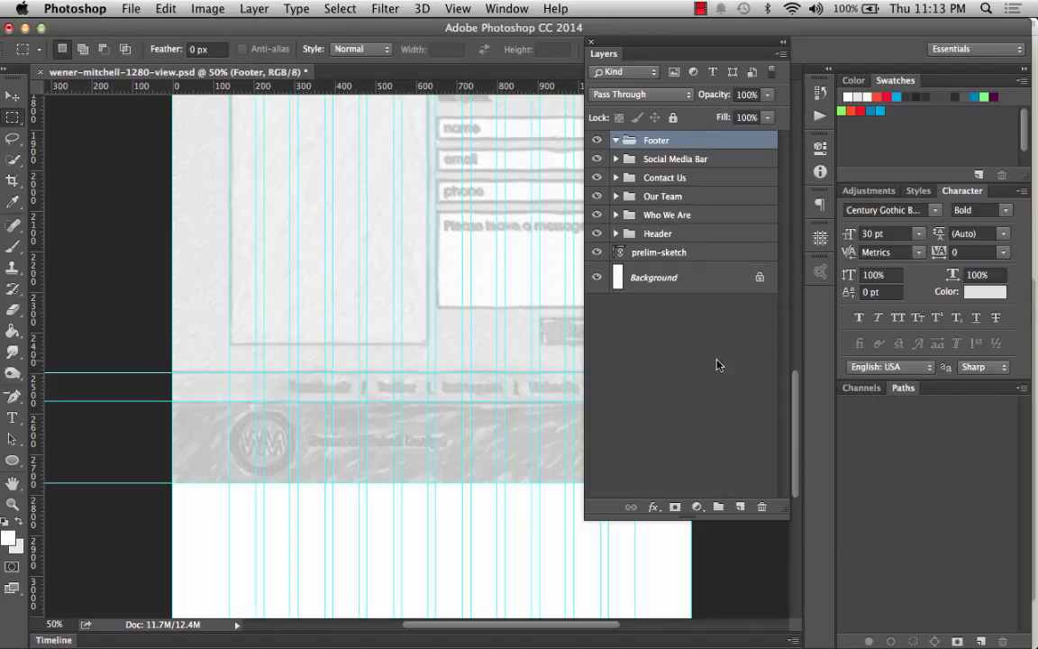
{"action": "left_click", "coordinate": [616, 139]}
Reorder the groups so Header sits above Who We Are in the layer stack.
{"action": "scroll", "coordinate": [483, 237], "scroll_direction": "up", "scroll_amount": 15}
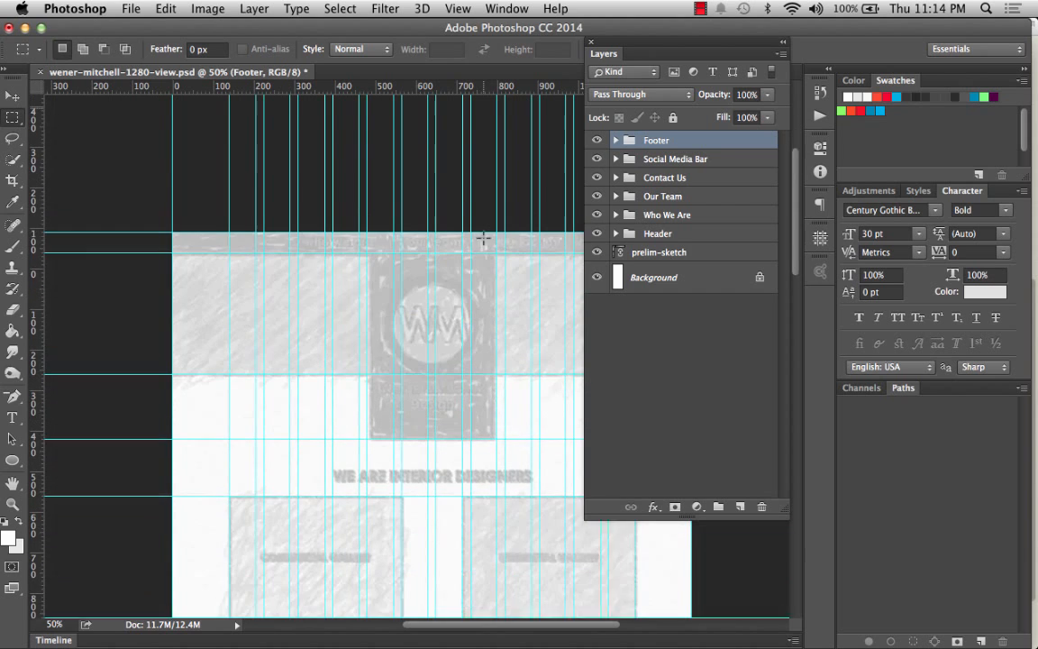
{"action": "scroll", "coordinate": [482, 237], "scroll_direction": "down", "scroll_amount": 1}
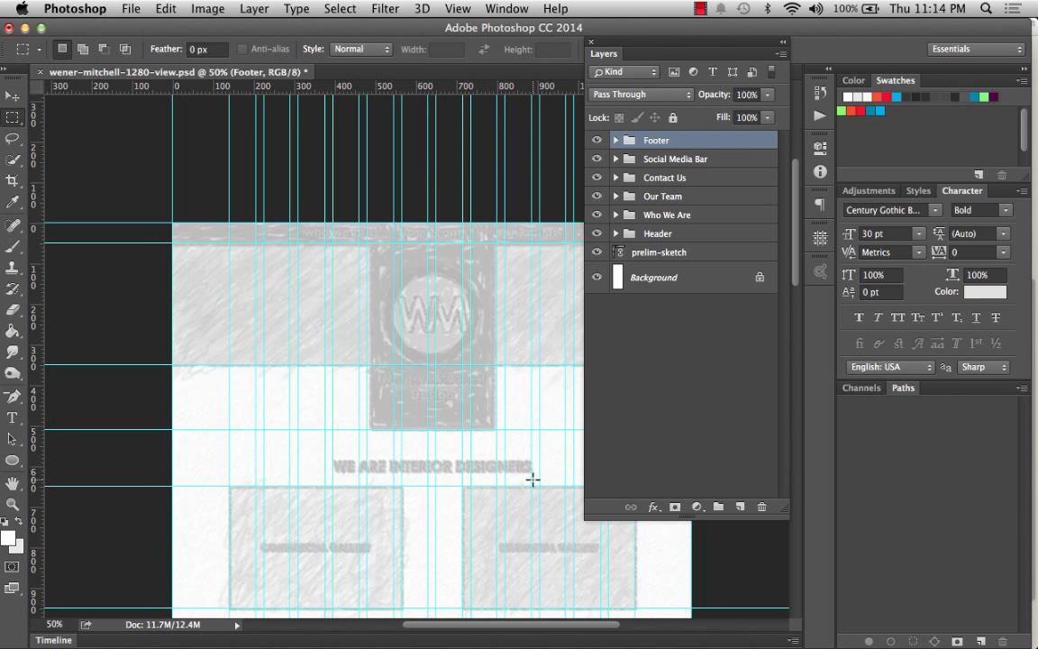
{"action": "left_click", "coordinate": [650, 235]}
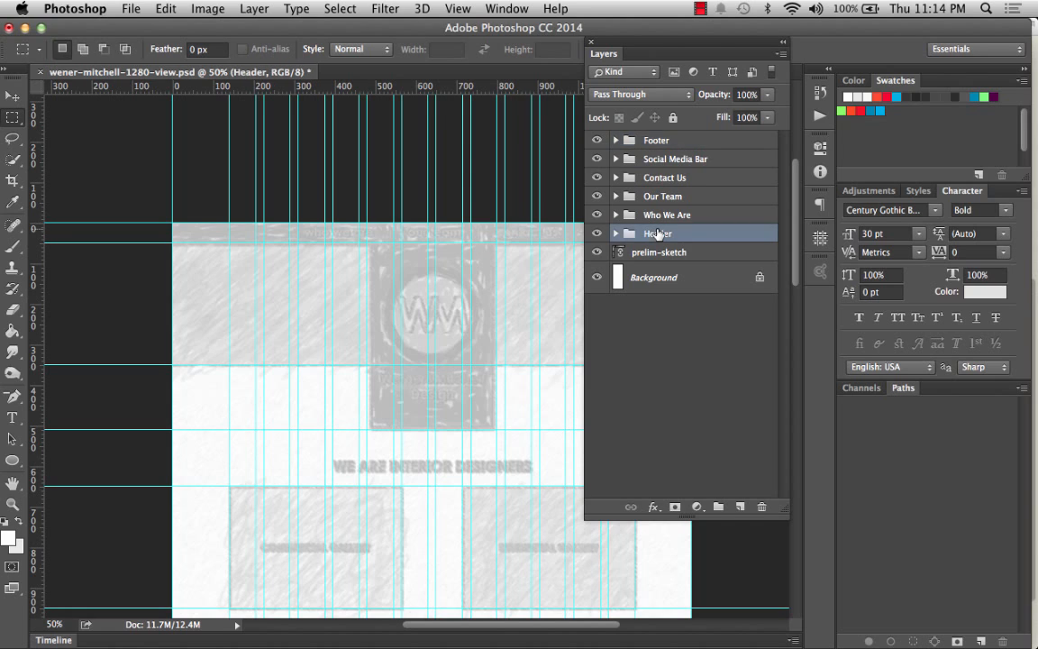
{"action": "left_click_drag", "start_coordinate": [659, 236], "coordinate": [646, 202]}
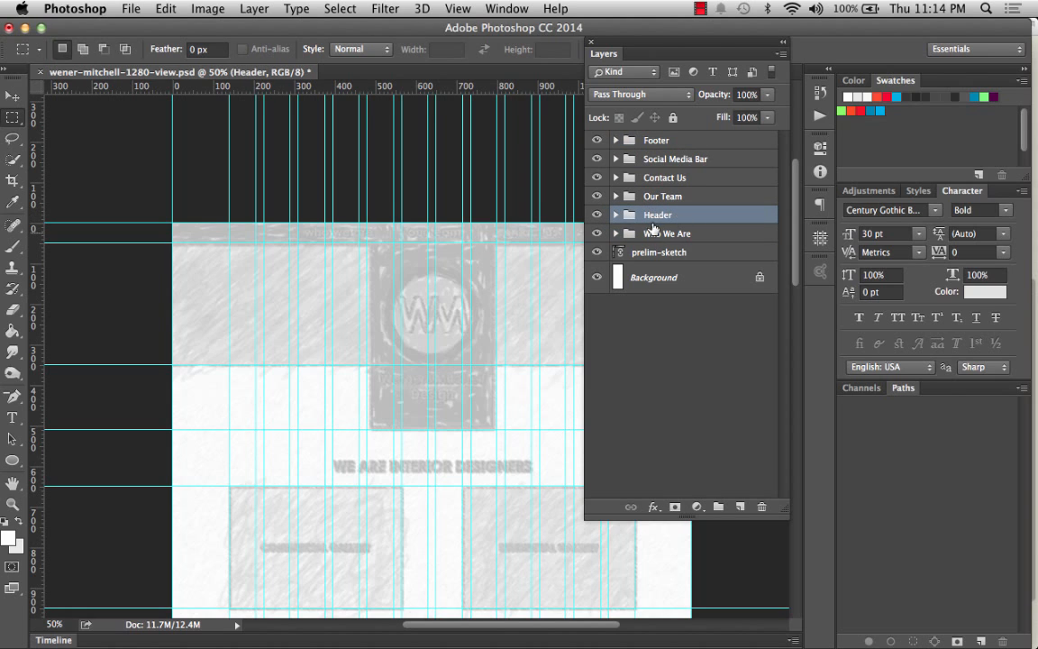
{"action": "left_click", "coordinate": [675, 235]}
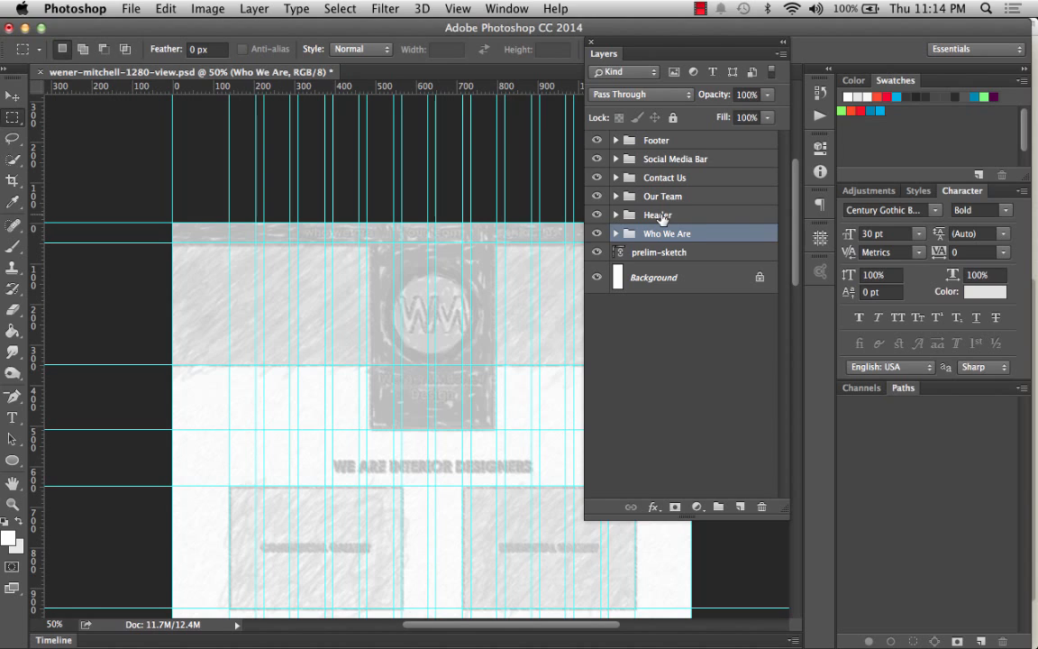
{"action": "left_click_drag", "start_coordinate": [661, 217], "coordinate": [692, 244]}
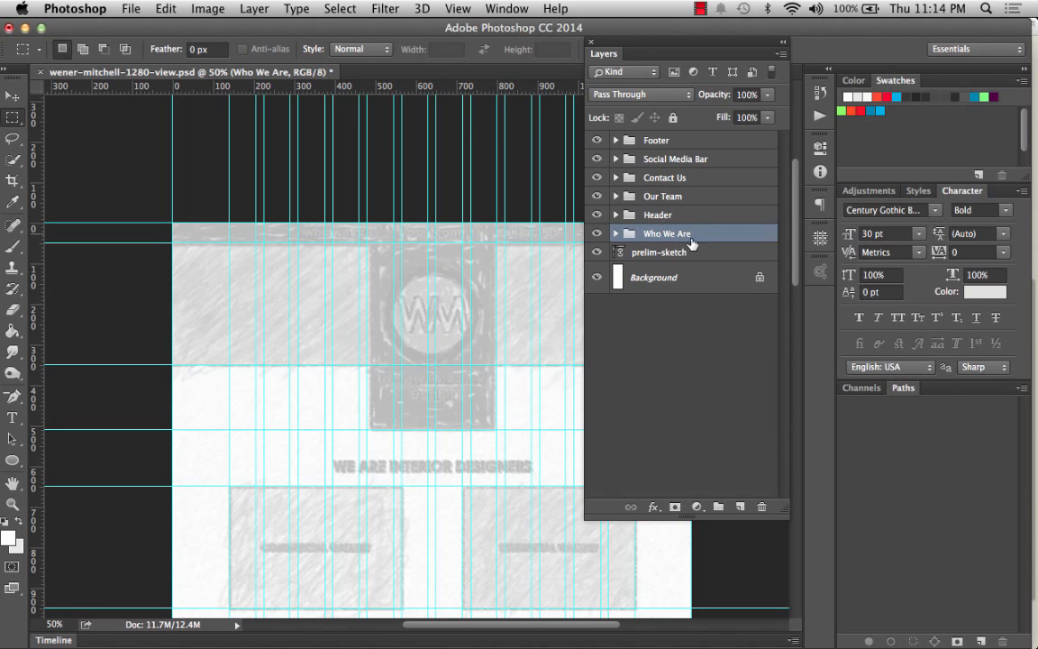